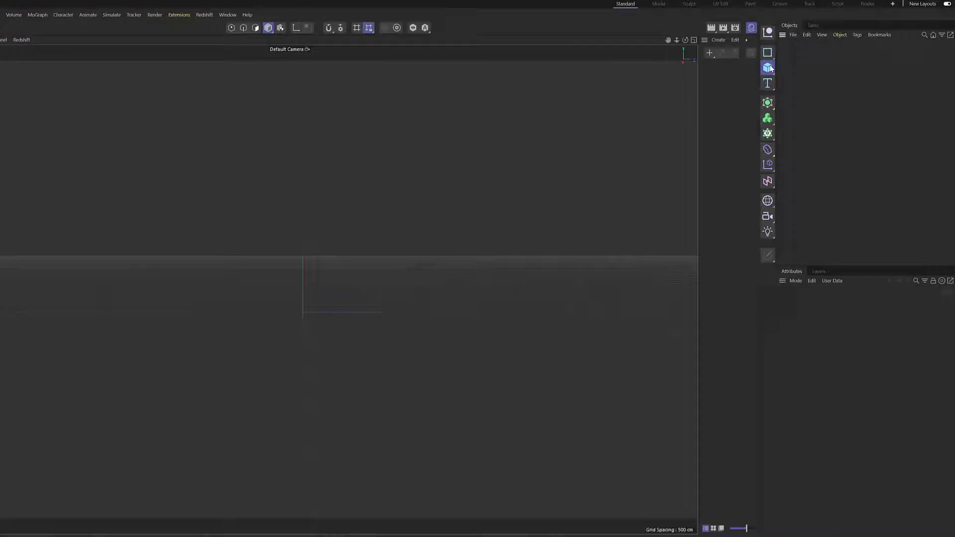
- Add a Sphere primitive to the scene and set its radius to 300 cm
left_click(768, 67)
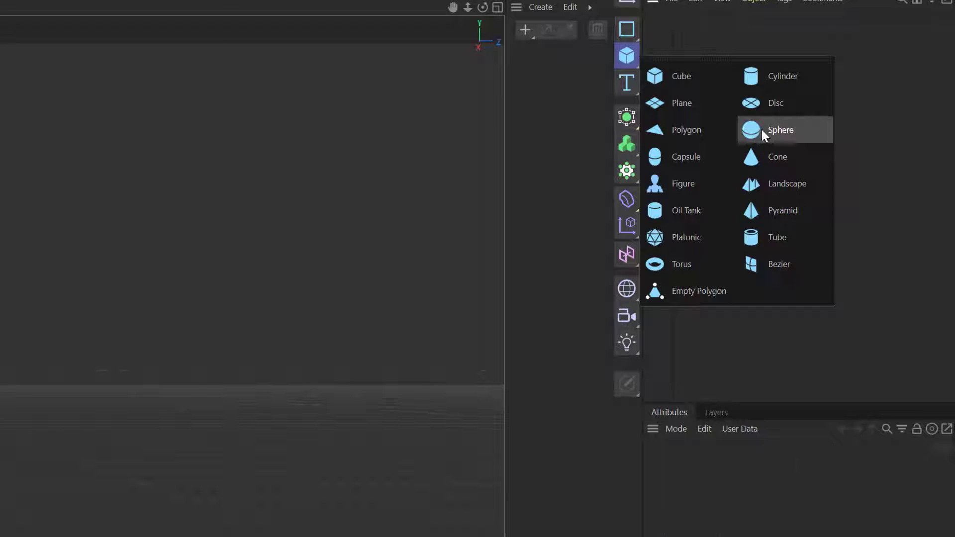
left_click(762, 129)
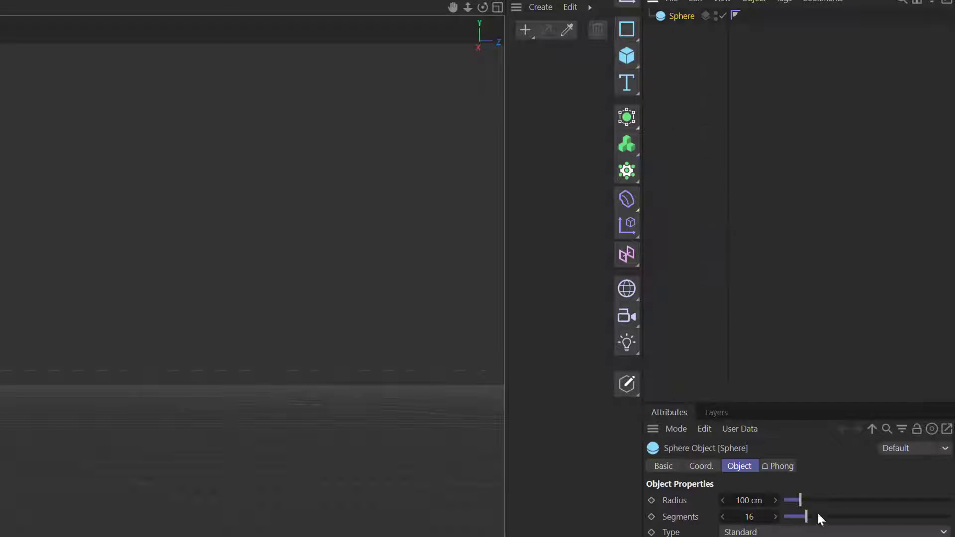
left_click(755, 503)
type("300")
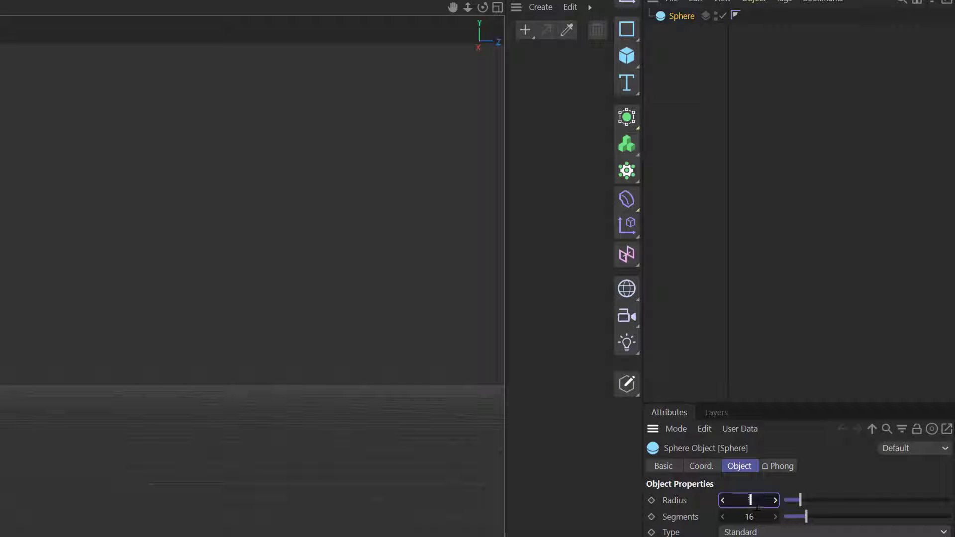
key("Return")
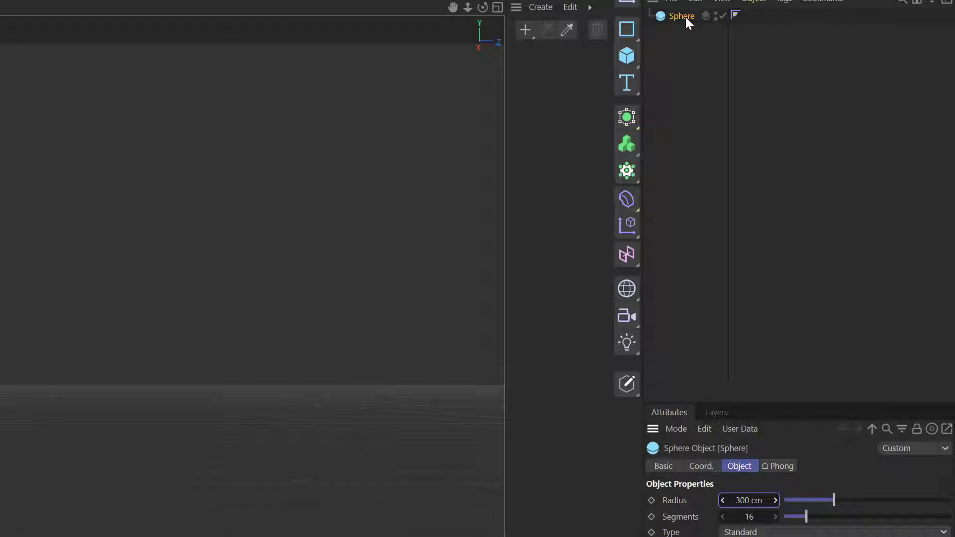
- Duplicate the sphere and give the copy a radius of 20 cm and 3 segments
left_click_drag(687, 19, 692, 27, "ctrl")
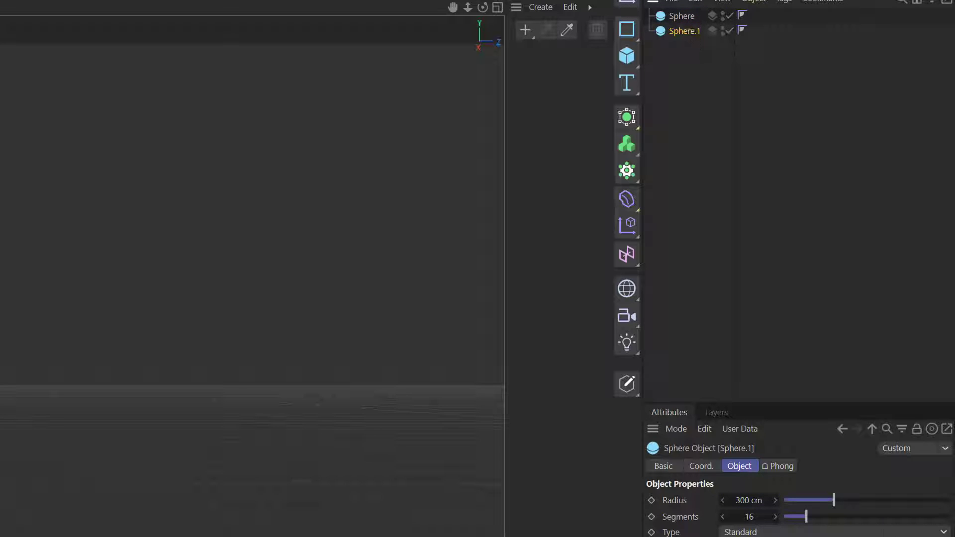
left_click(763, 501)
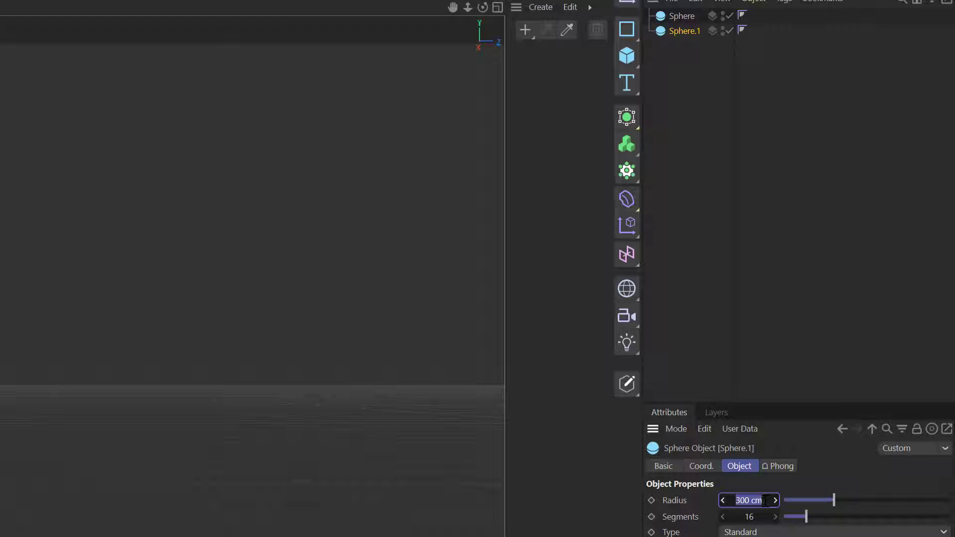
type("20")
key("Return")
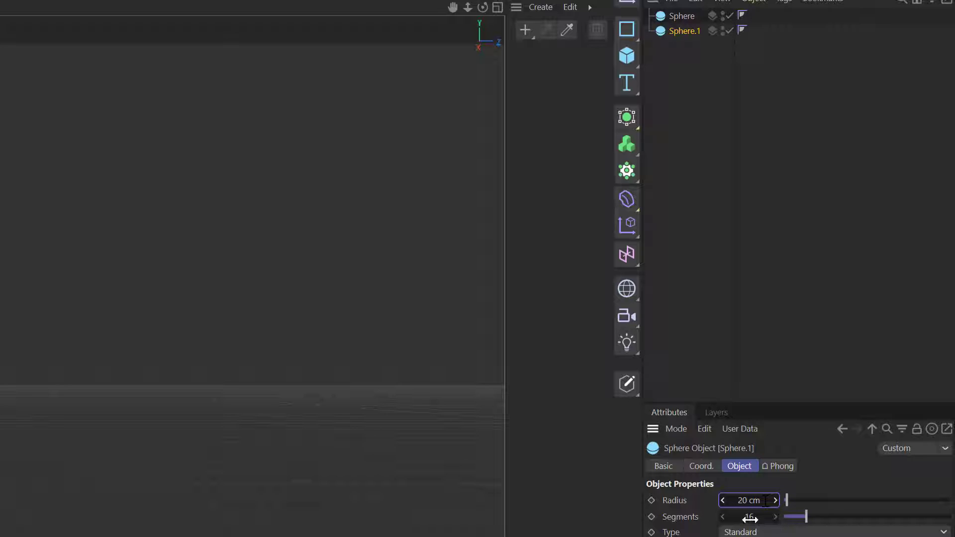
left_click(751, 518)
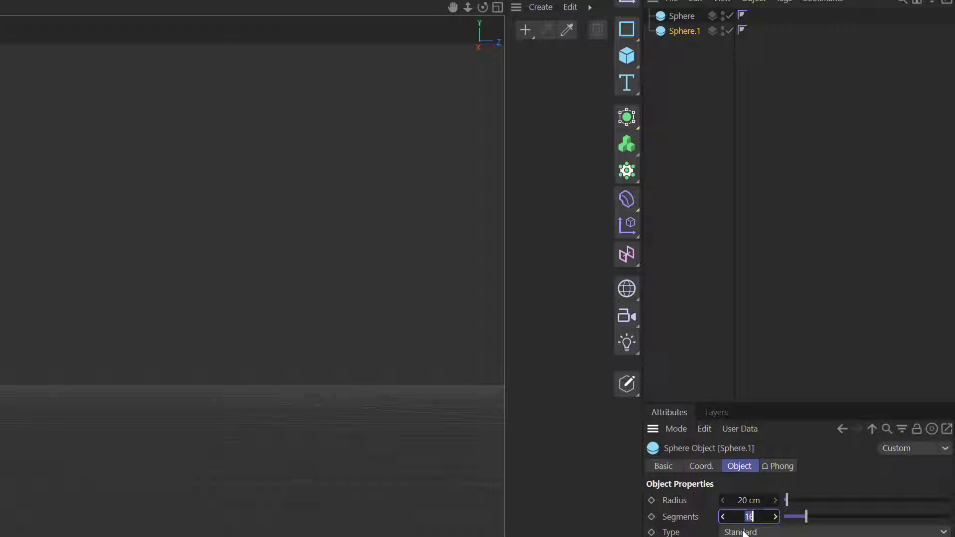
type("3")
key("Return")
left_click(690, 149)
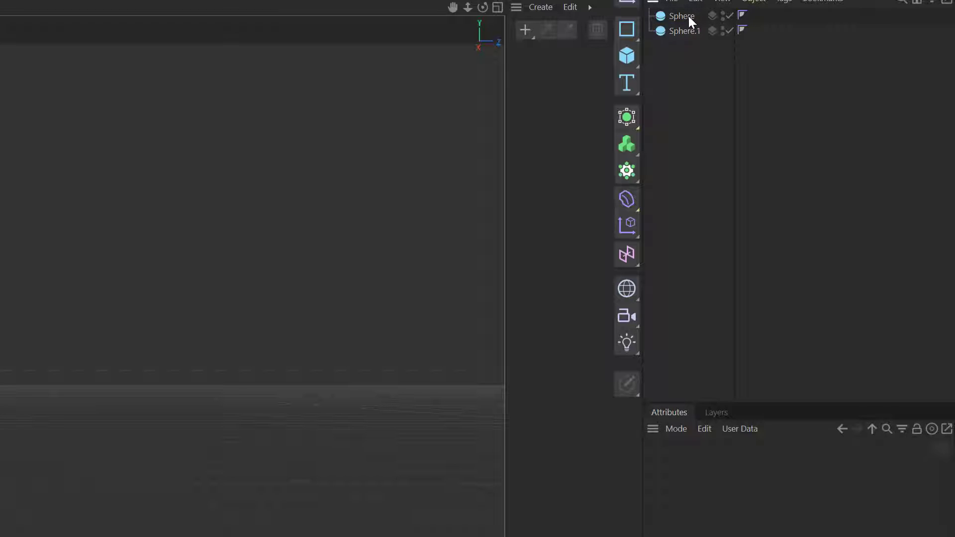
- Rename the original 300 cm sphere as "Main Sphere"
double_click(689, 16)
type("M")
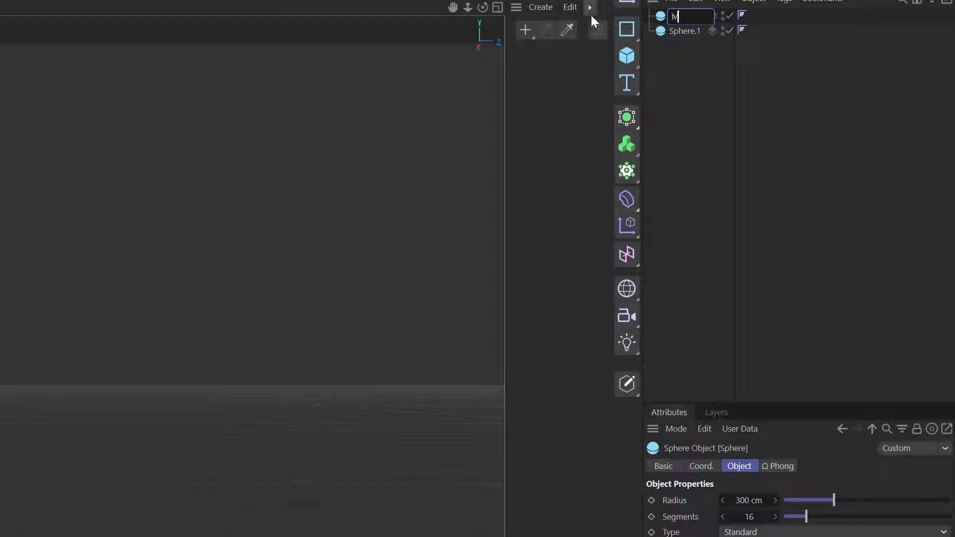
type("ain Sphere")
key("Return")
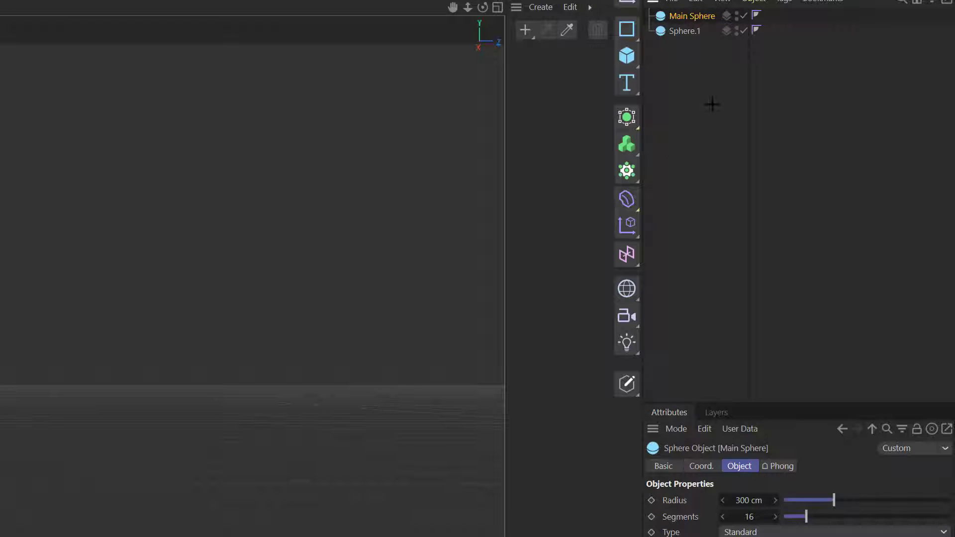
left_click(801, 235)
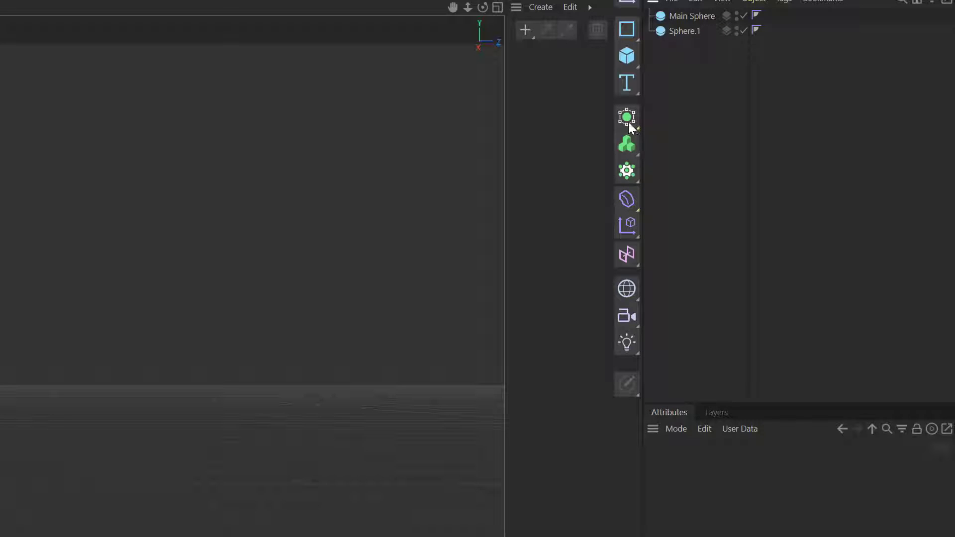
- Add a Cloner and make the small sphere, Sphere.1, its child
left_click(628, 171)
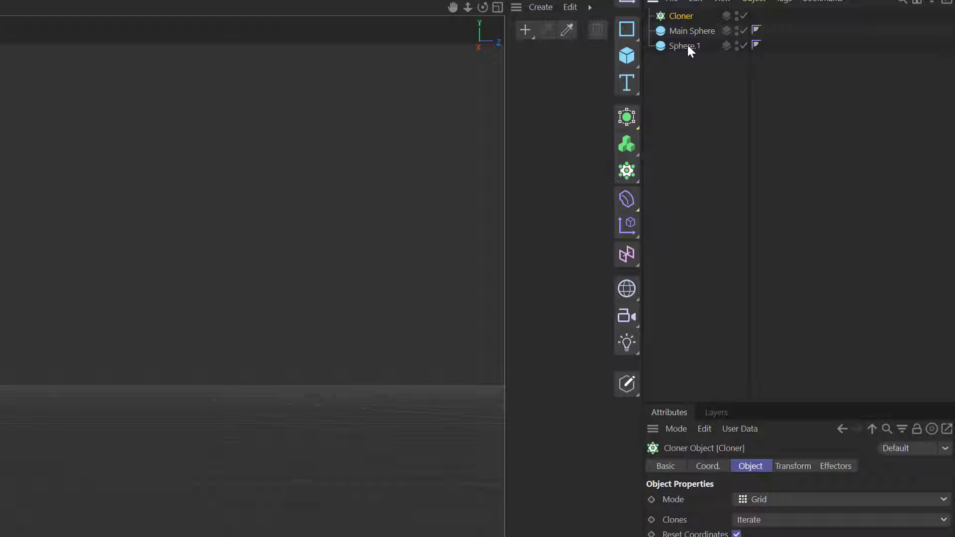
left_click_drag(688, 44, 688, 17)
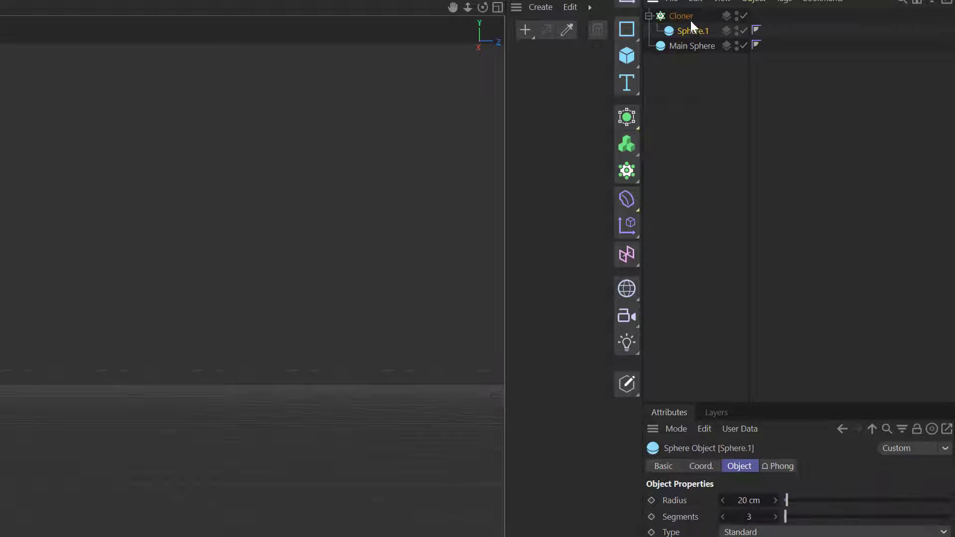
- Set the Cloner's mode to Object and assign Main Sphere as the object to clone onto
left_click(688, 16)
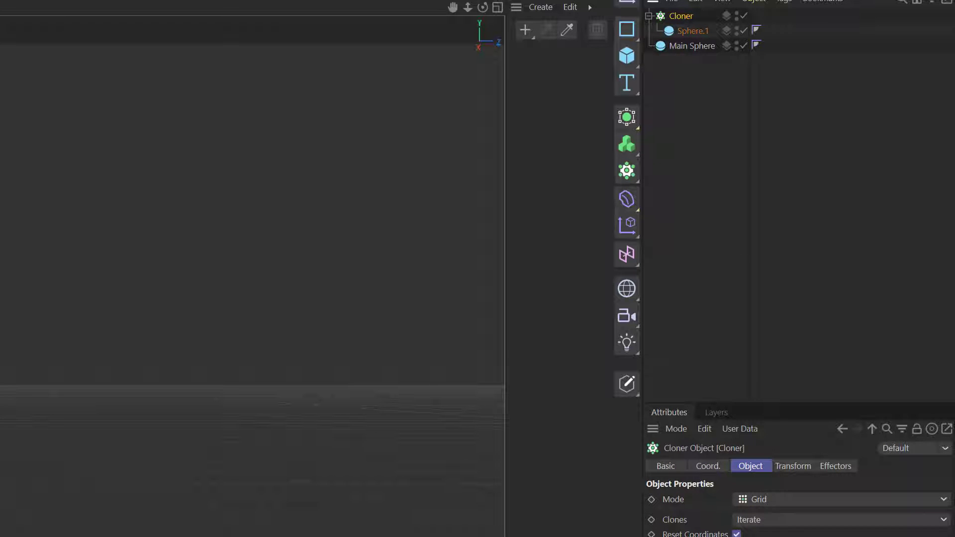
left_click(773, 500)
left_click(772, 164)
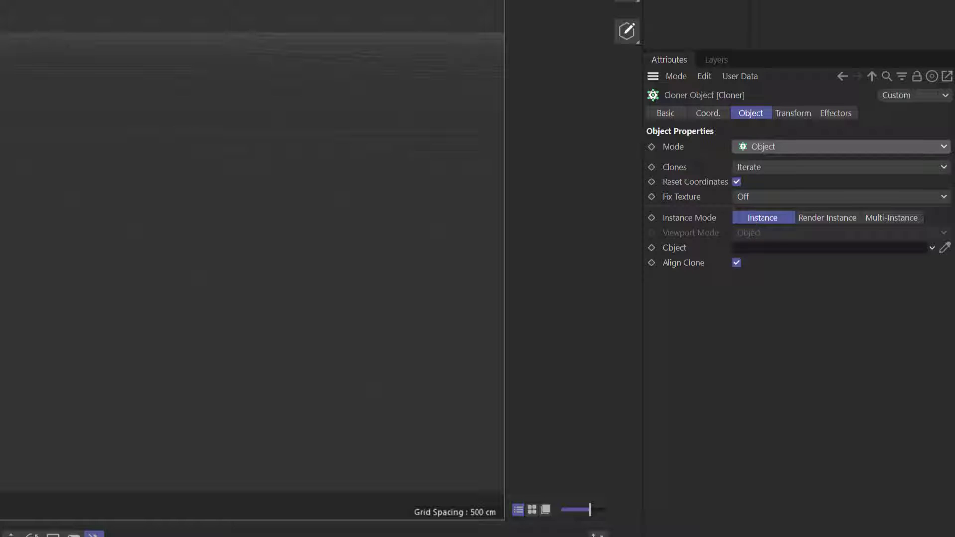
left_click_drag(739, 34, 774, 258)
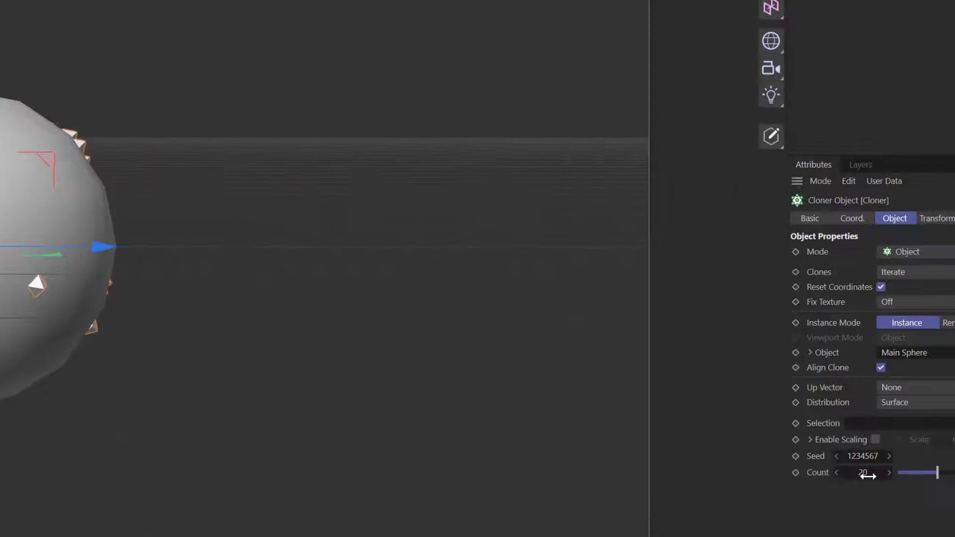
- Set the Cloner's count to 10 so fewer clones are distributed on the sphere's surface
double_click(719, 457)
type("10")
key("Return")
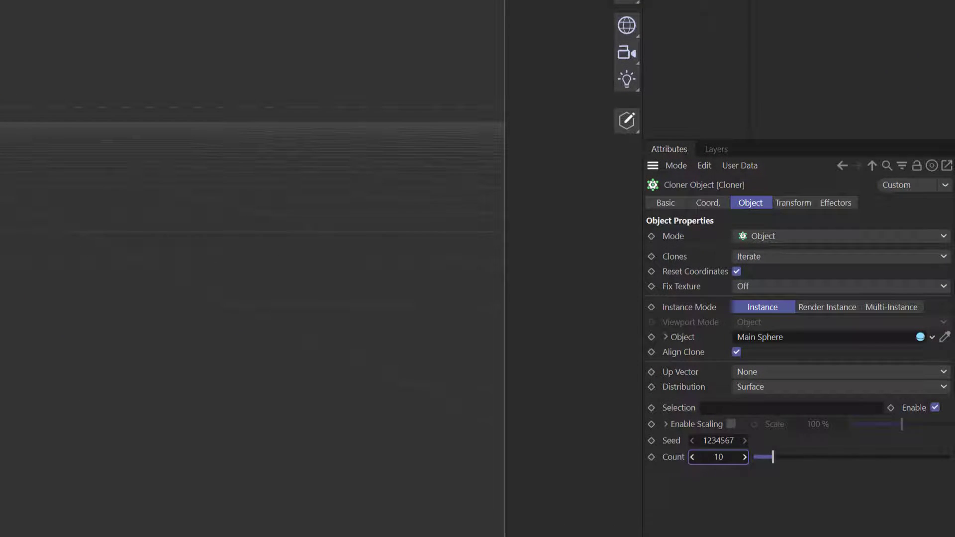
left_click_drag(124, 190, 311, 201, "alt")
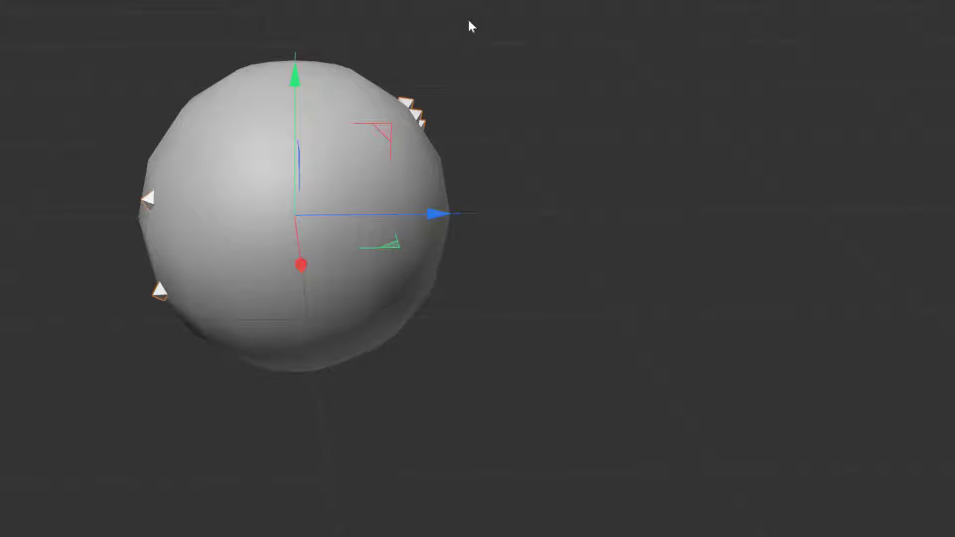
left_click(836, 100)
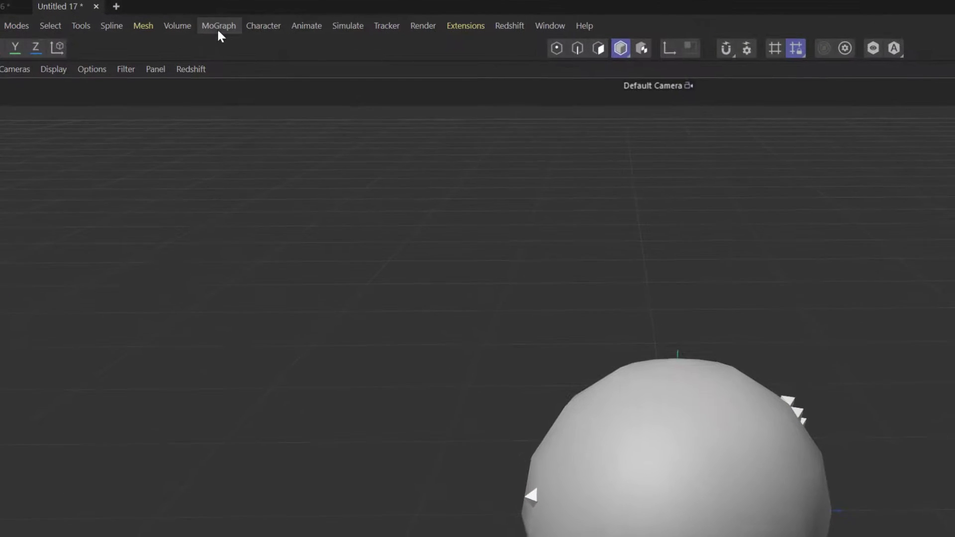
- Add a MoGraph Tracer and rename it "main sphere tracer"
left_click(219, 29)
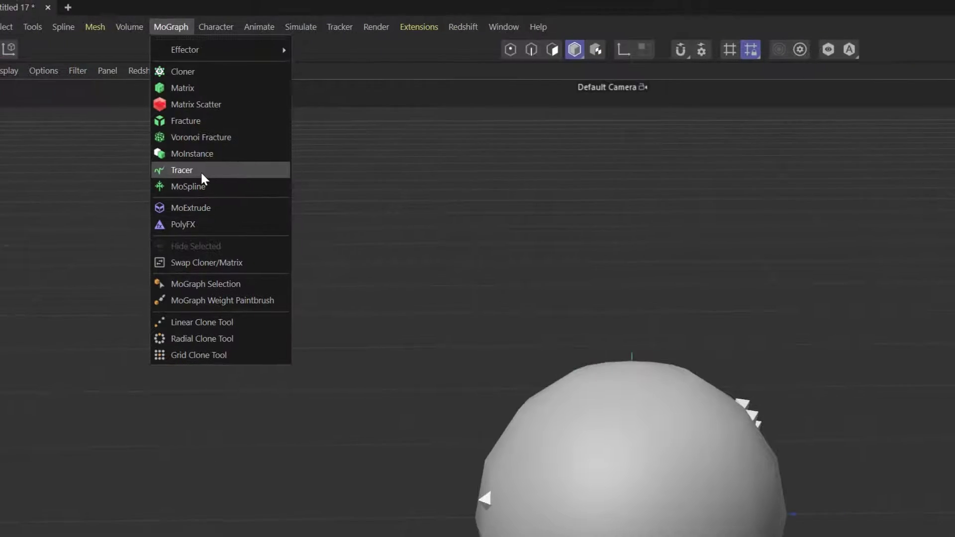
left_click(201, 171)
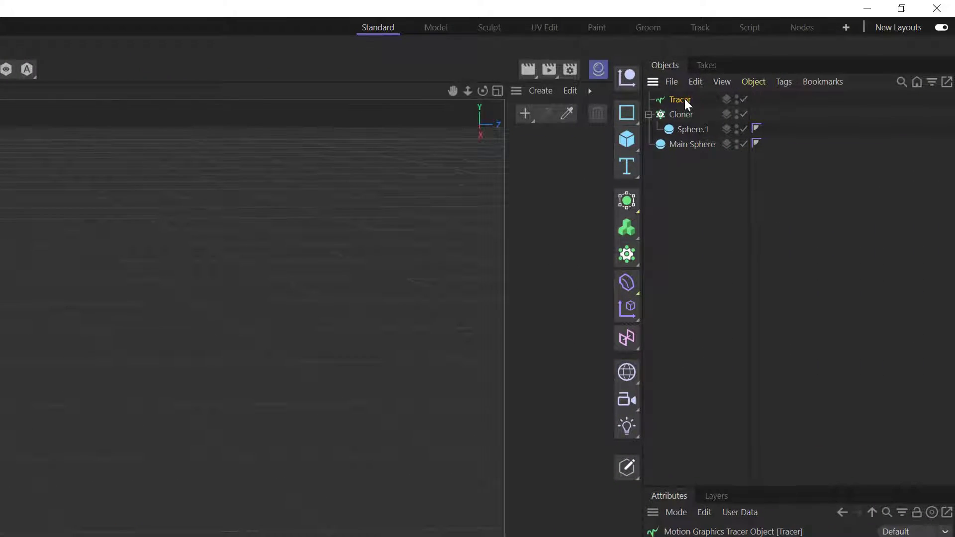
double_click(680, 99)
type("m")
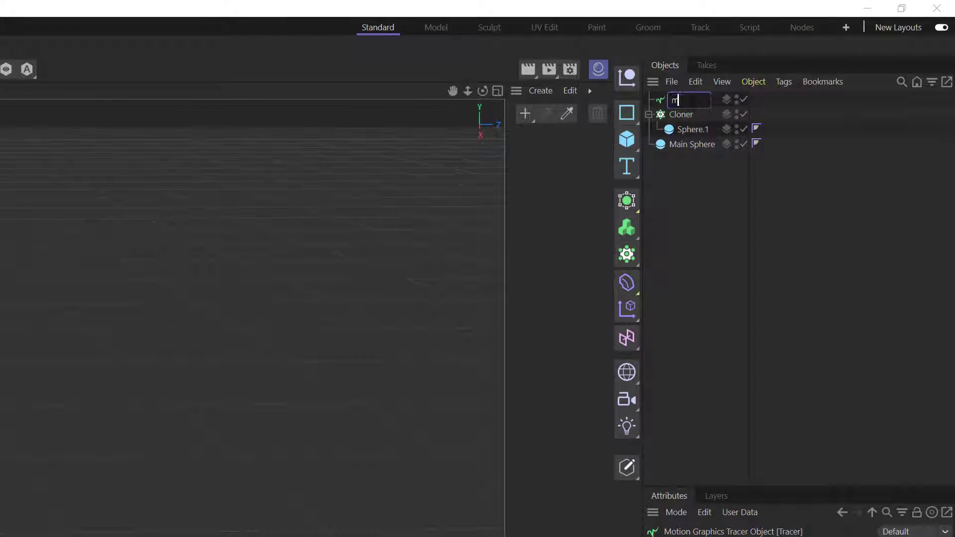
type("ain sphe")
type("re tracer")
key("Return")
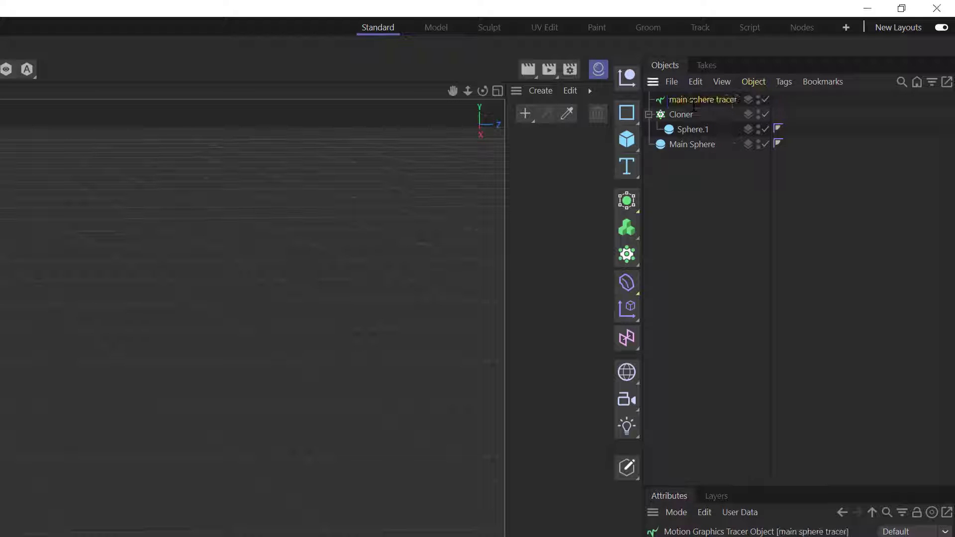
- Duplicate the main sphere tracer and name the copy "coner tracer"
left_click_drag(700, 100, 700, 107, "ctrl")
double_click(716, 119)
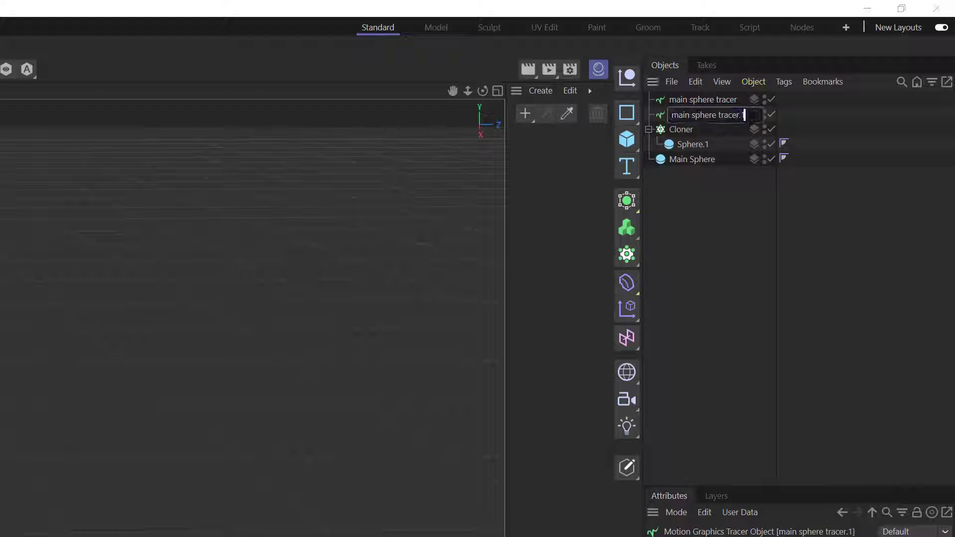
type("coner")
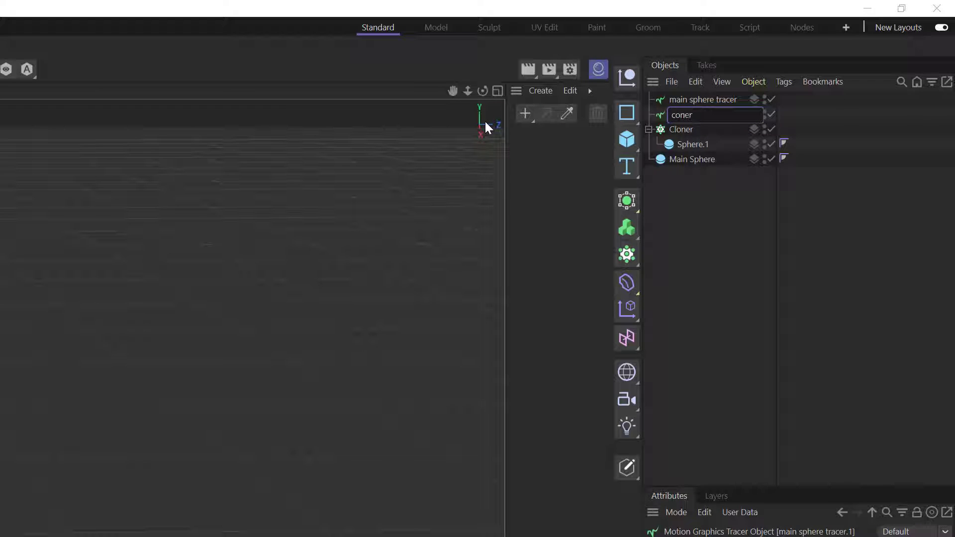
type(" tracer")
key("Return")
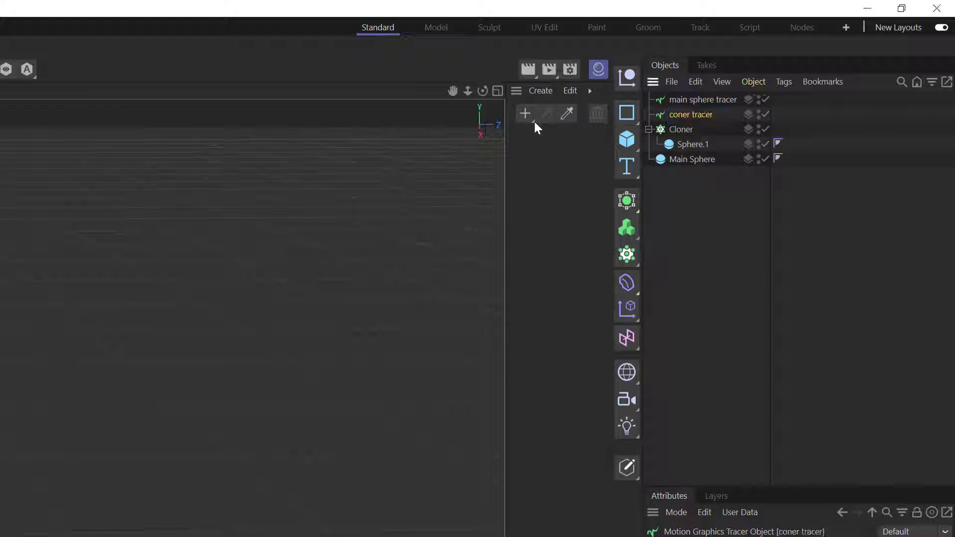
left_click(686, 218)
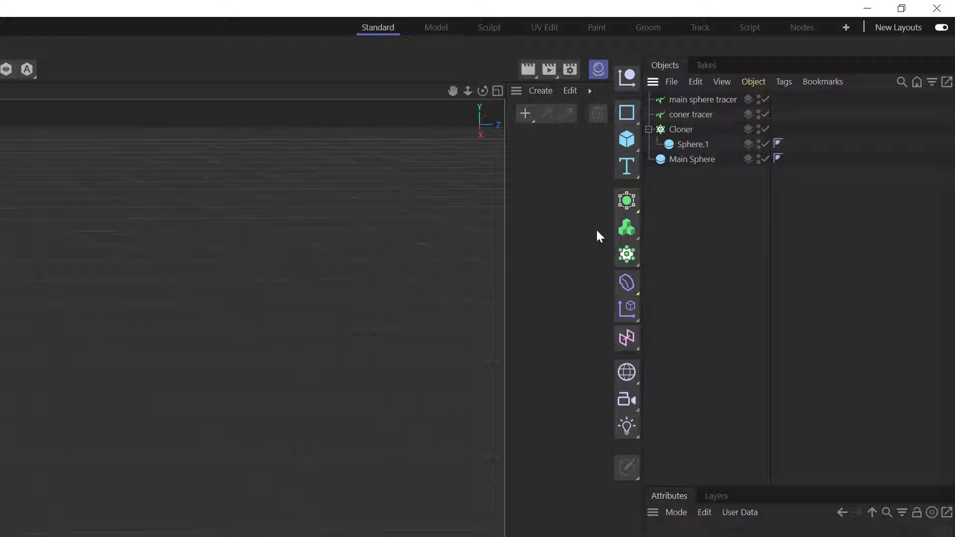
- Add a Metaball generator and make both tracers its children
left_click(628, 202)
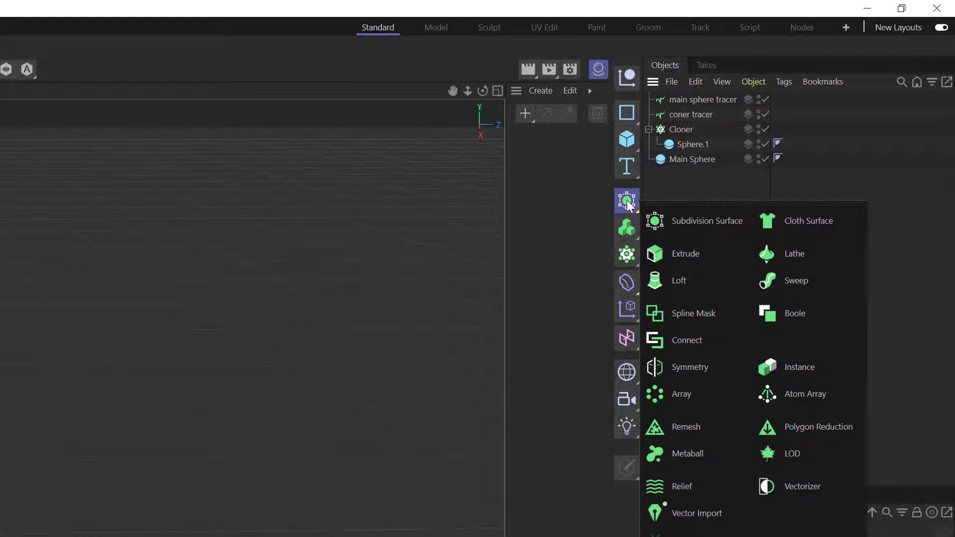
left_click(695, 462)
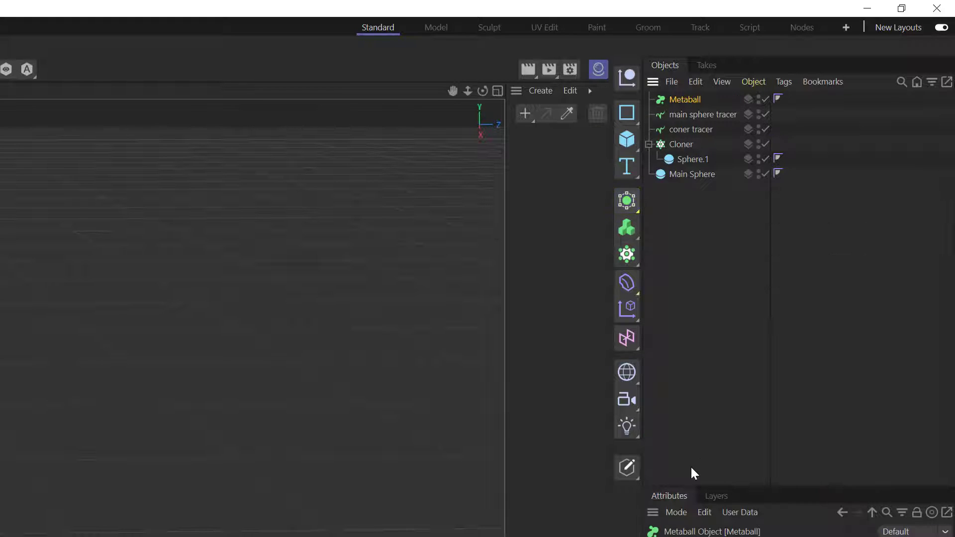
mouse_move(678, 114)
left_mouse_down()
mouse_move(683, 100)
mouse_move(696, 119)
left_mouse_up()
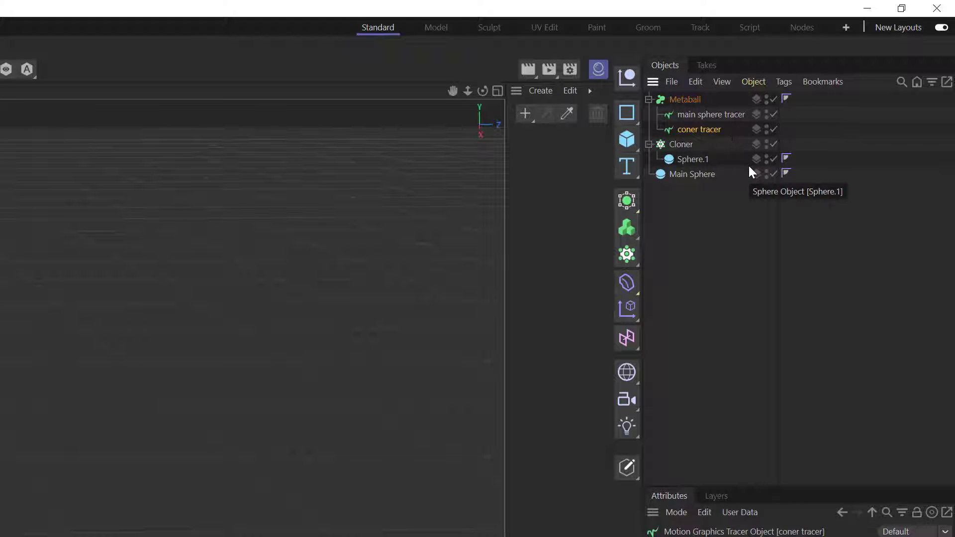
- Correct the second tracer's name to "cloner tracer"
double_click(696, 130)
left_click(685, 129)
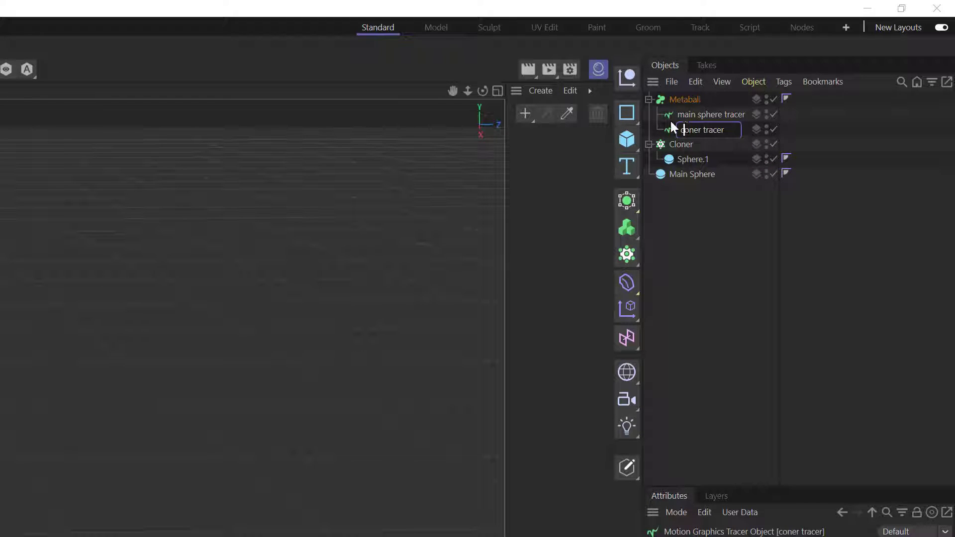
type("l")
key("Return")
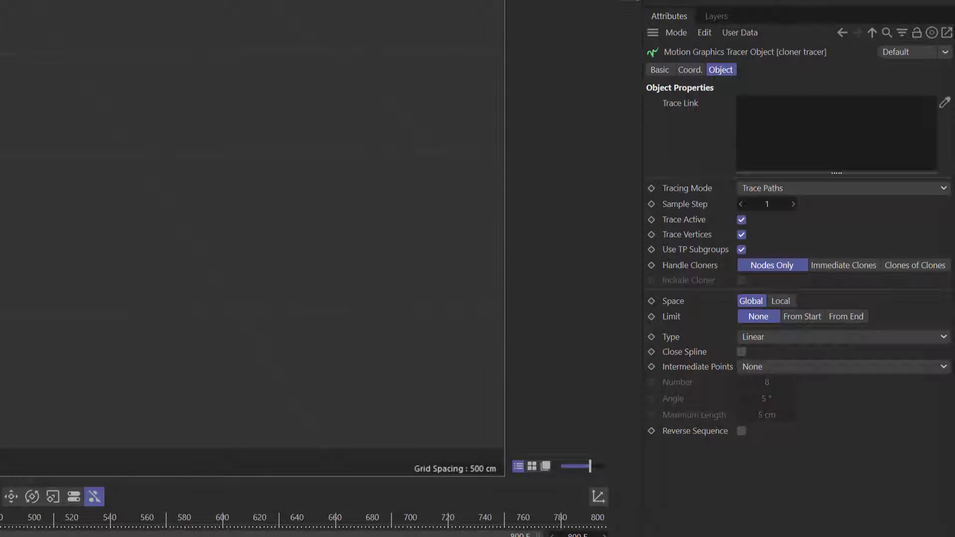
- Link the Cloner to the cloner tracer's Trace Link and set its limit to From End
left_click_drag(788, 1, 777, 118)
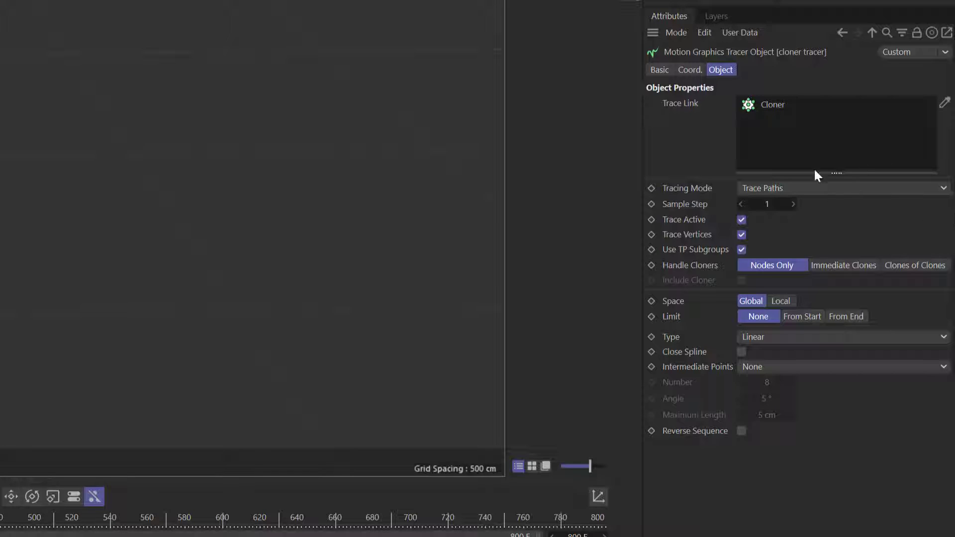
left_click(852, 317)
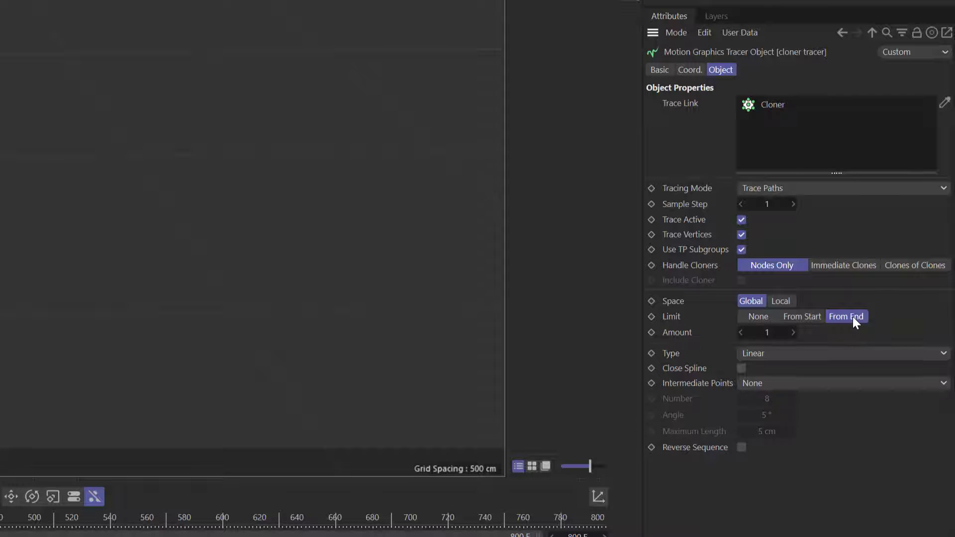
- Set the cloner tracer's limit amount to 7, its spline type to B-Spline and its intermediate points to Adaptive
double_click(766, 333)
type("7")
left_click(800, 354)
left_click(777, 416)
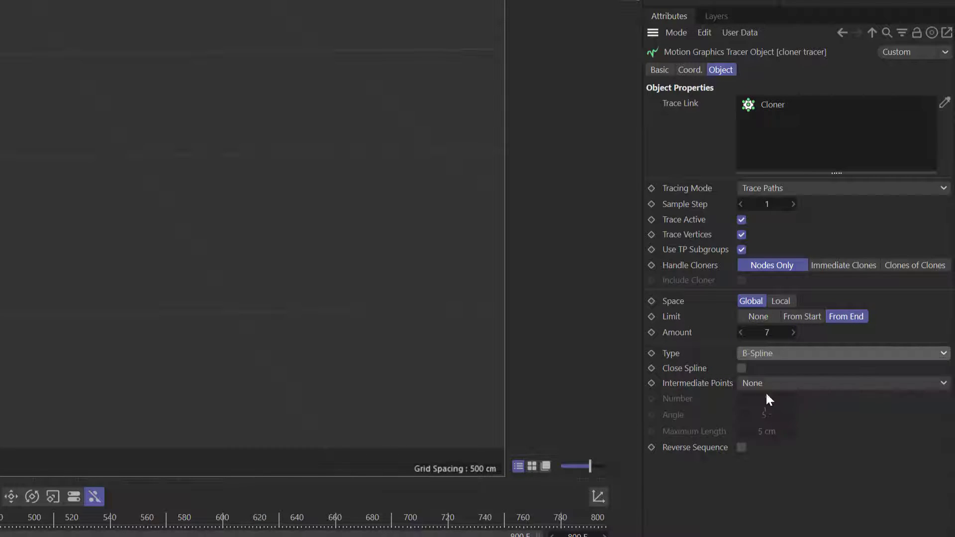
left_click(765, 383)
left_click(780, 447)
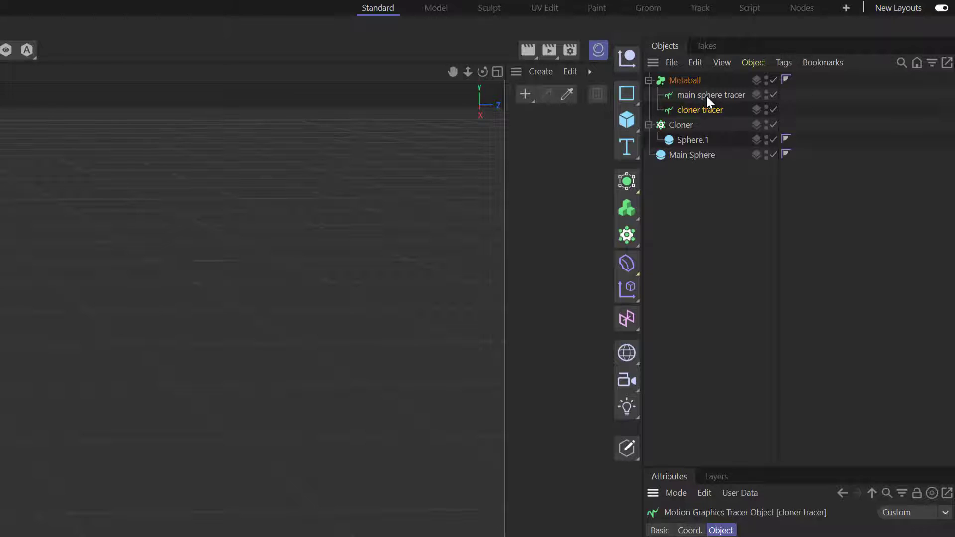
- Link Main Sphere to the main sphere tracer's Trace Link and set its tracing mode to Connect All Objects
left_click(707, 95)
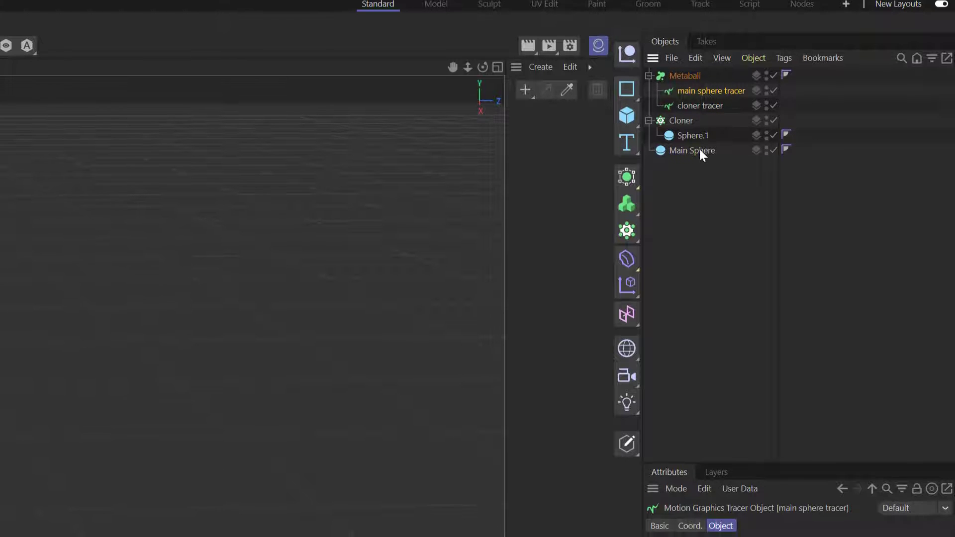
mouse_move(702, 150)
left_mouse_down()
mouse_move(832, 260)
mouse_move(816, 94)
left_mouse_up()
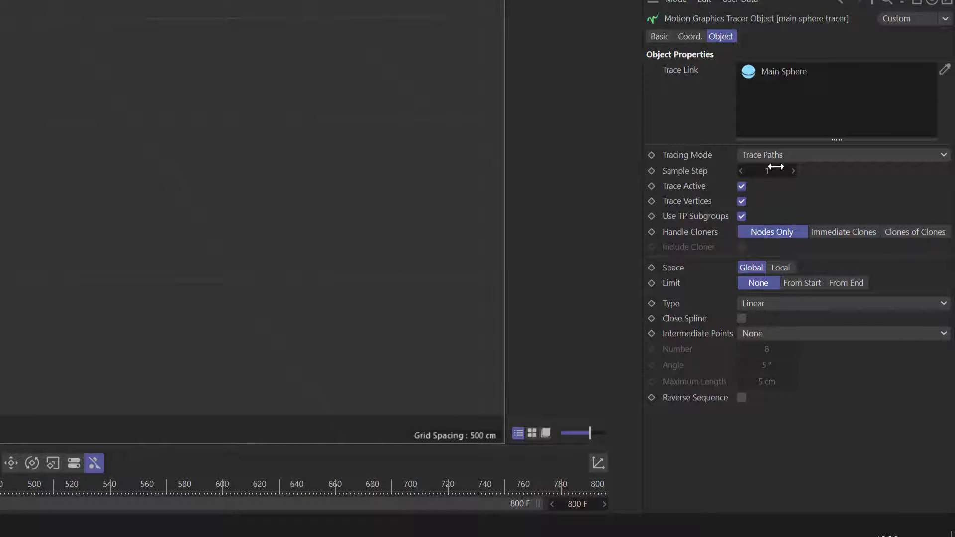
left_click(809, 155)
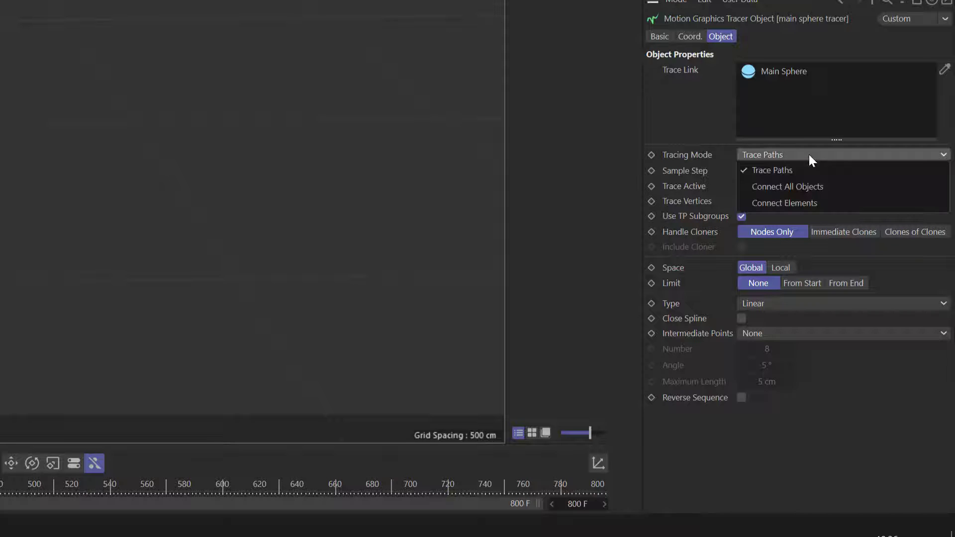
left_click(811, 187)
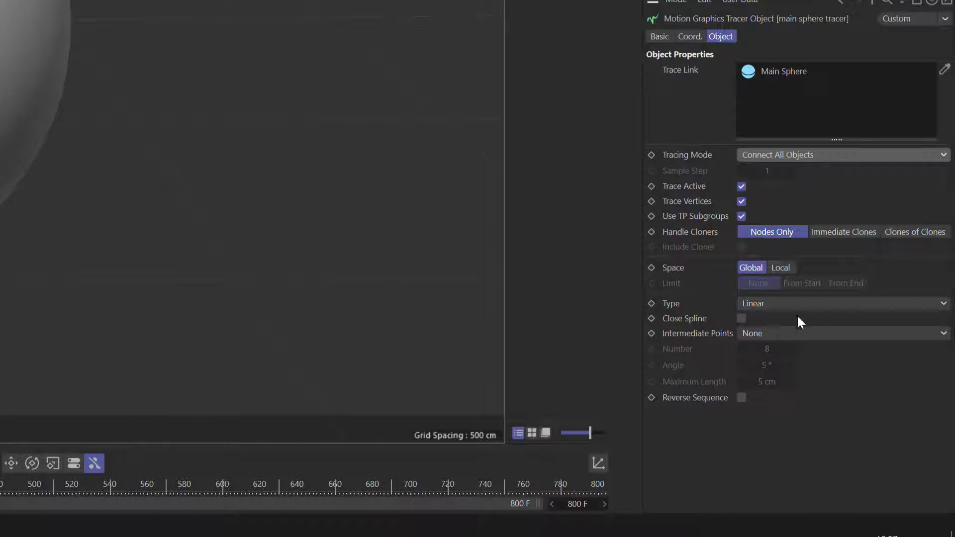
- Set the main sphere tracer's spline type to B-Spline with Adaptive intermediate points
left_click(773, 303)
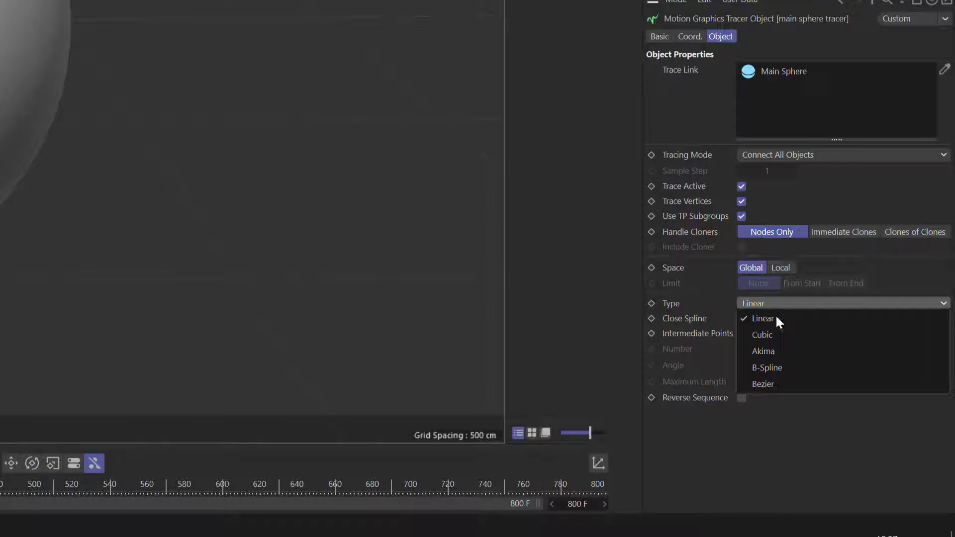
left_click(780, 369)
left_click(769, 332)
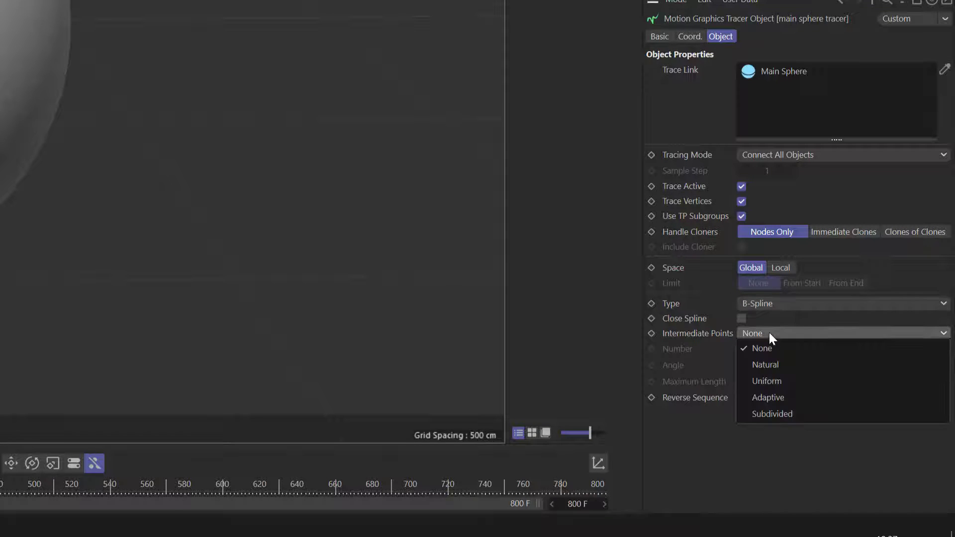
left_click(789, 398)
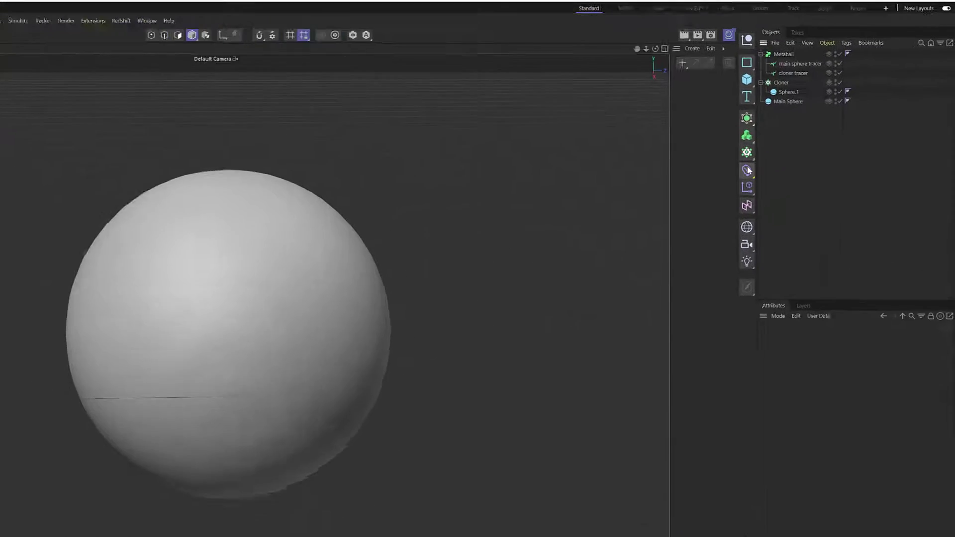
- Add a Jiggle deformer and make it a child of Main Sphere
left_click(792, 141)
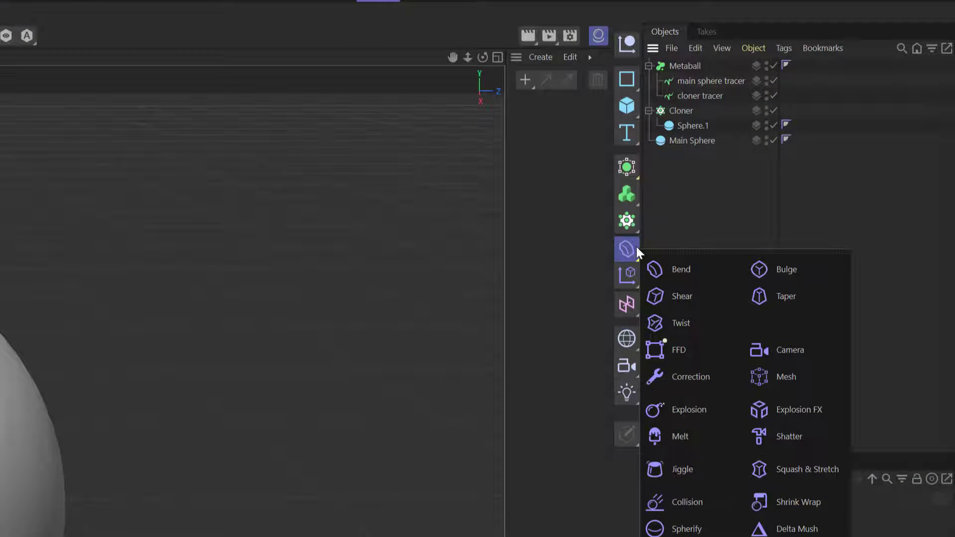
left_click(685, 471)
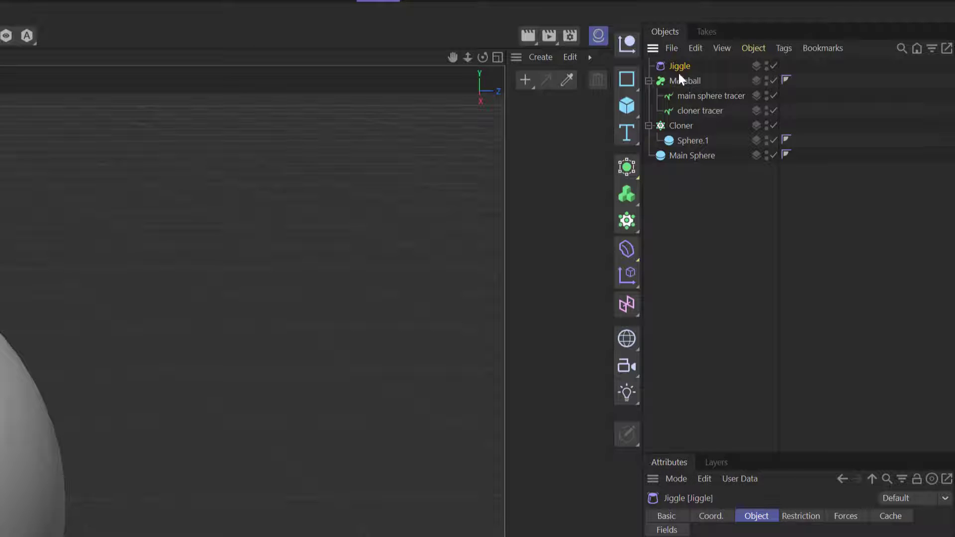
left_click_drag(680, 64, 683, 157)
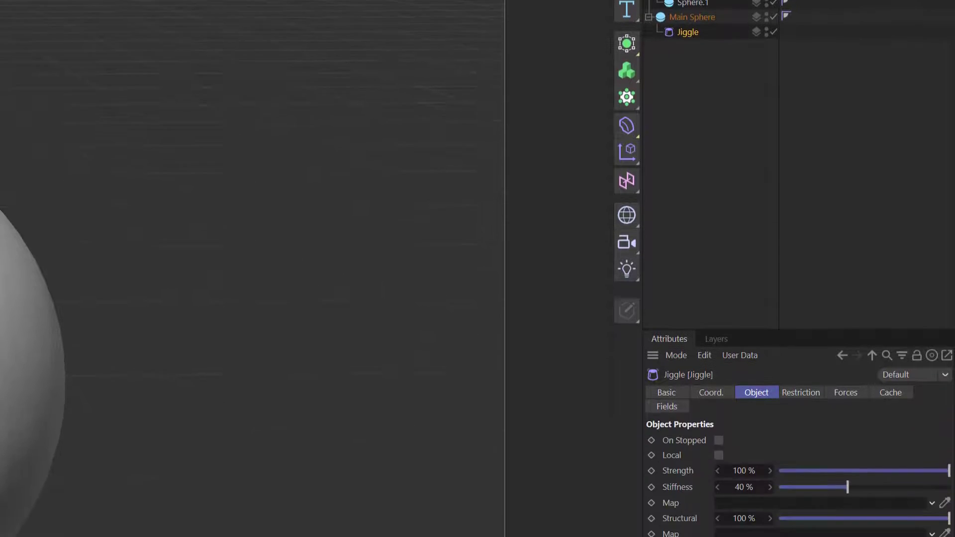
- Set the Jiggle deformer's Stiffness to 12 % and Structural to 10 %
left_click(744, 151)
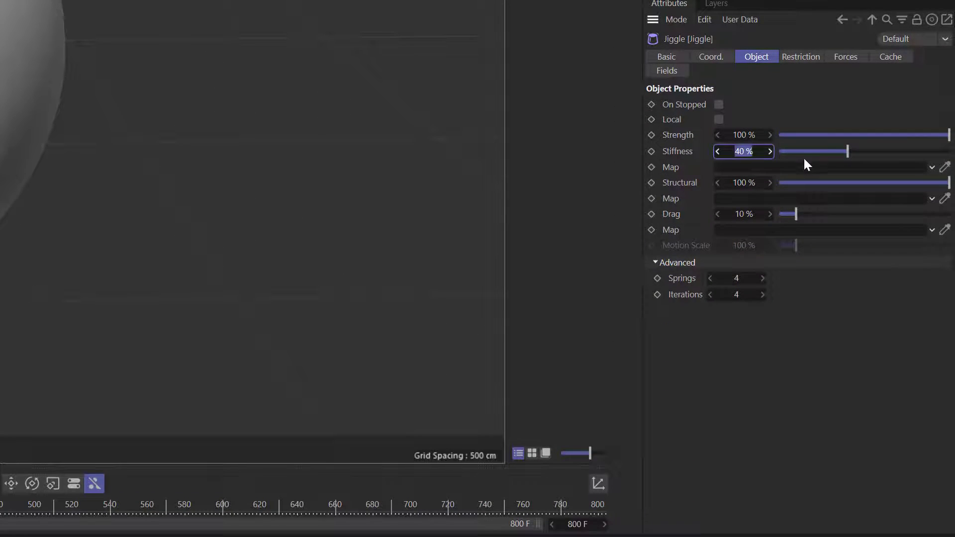
type("12")
left_click(774, 186)
type("10")
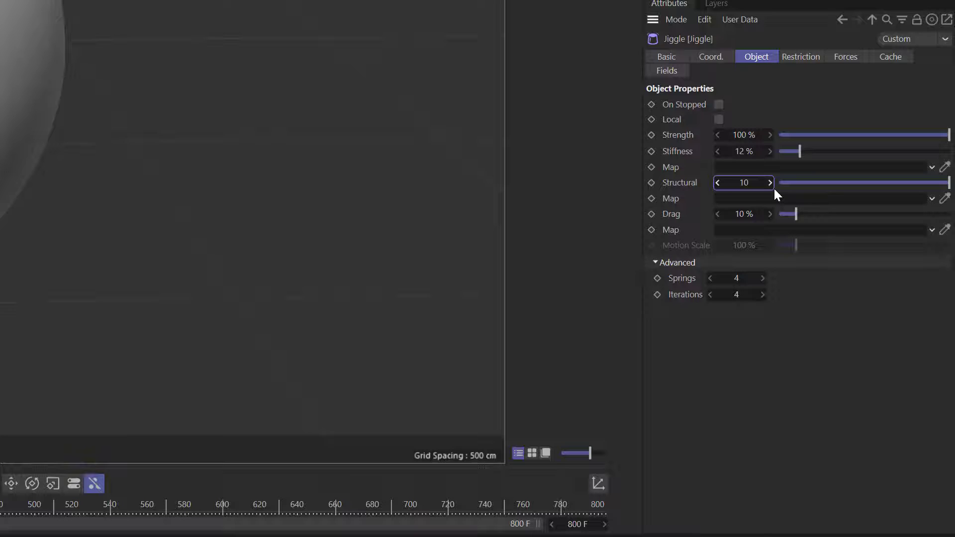
key("Return")
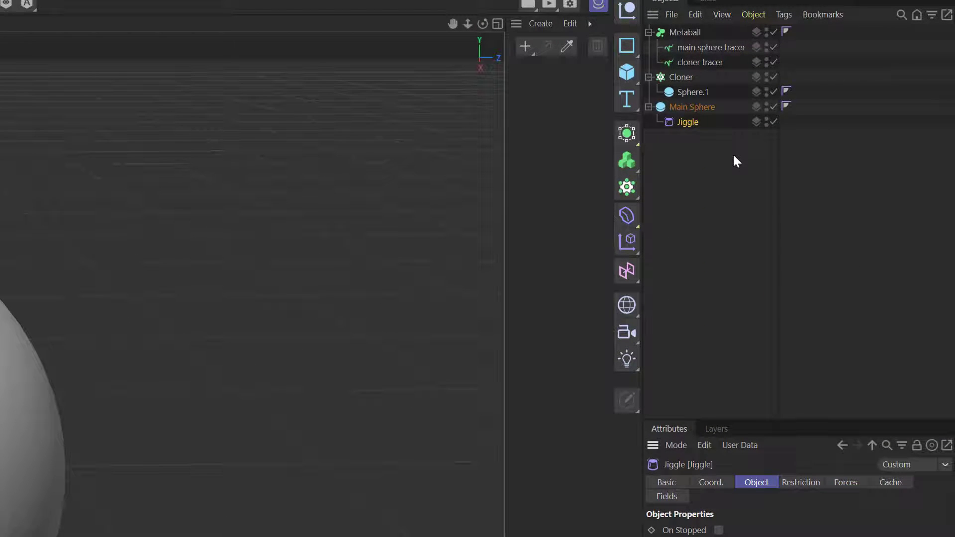
- Add a Smoothing deformer, group it with the Metaball and both tracers under a null, and show the deformer's properties
left_click(633, 211)
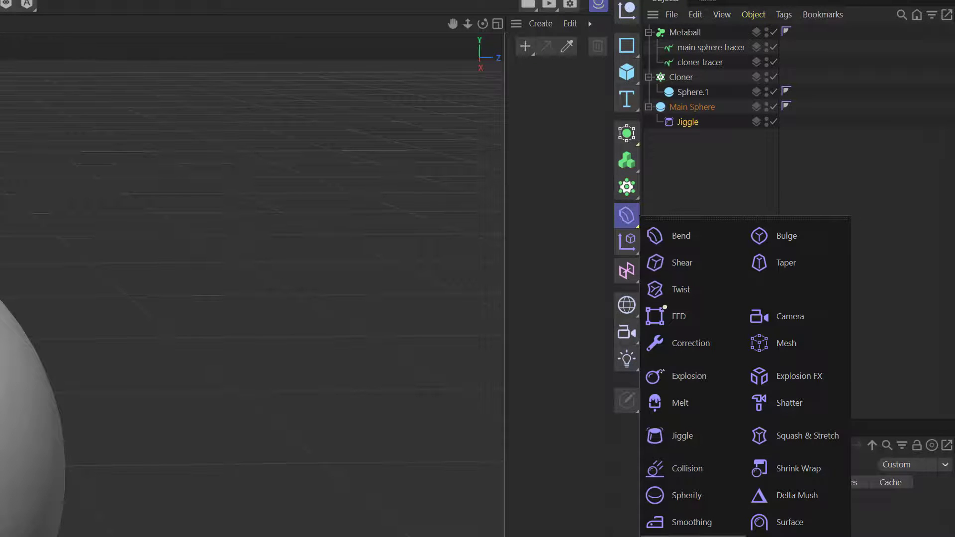
left_click(692, 522)
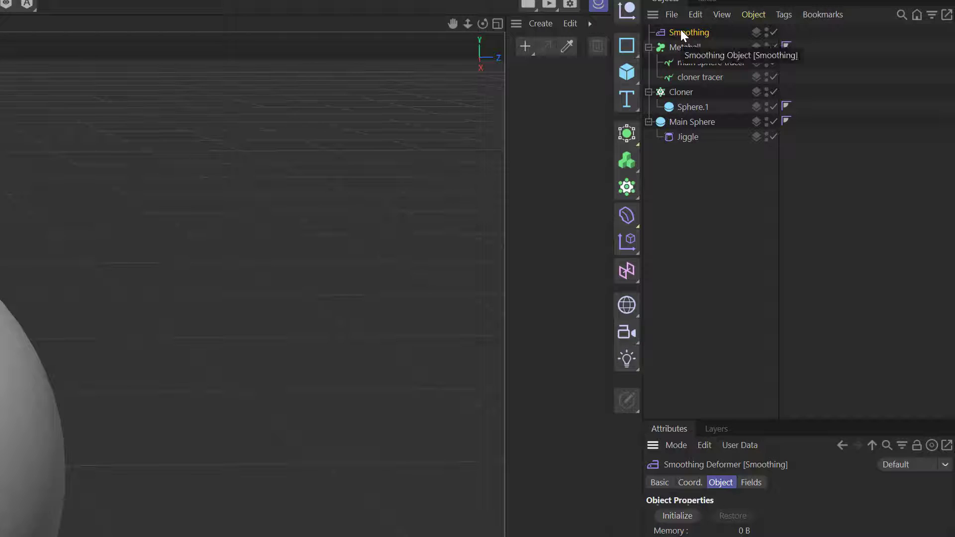
left_click(700, 76, "shift")
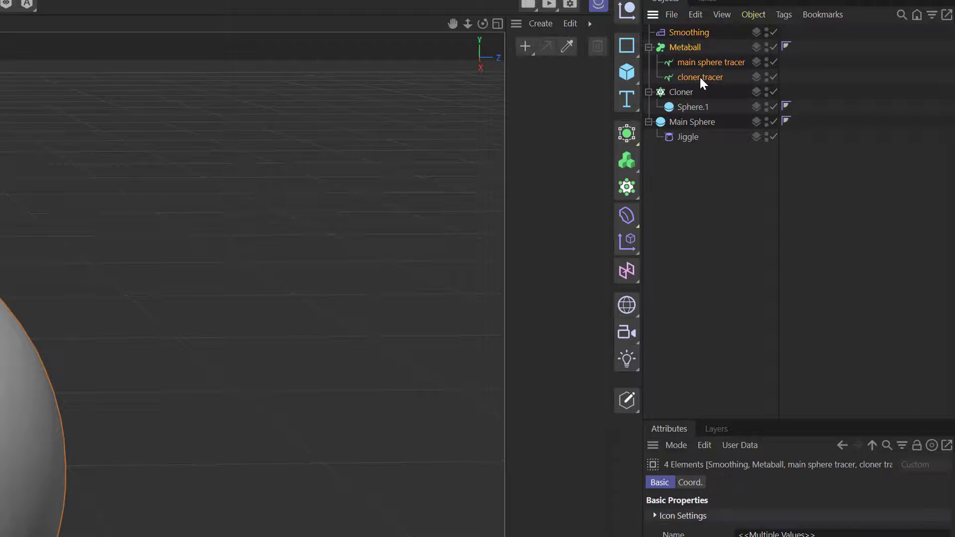
right_click(700, 77)
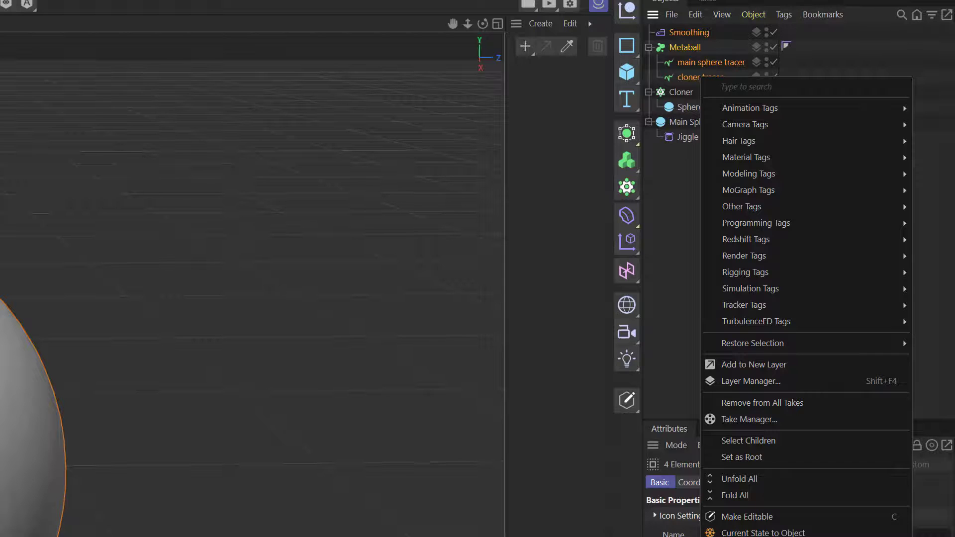
key("alt+g")
left_click(649, 31)
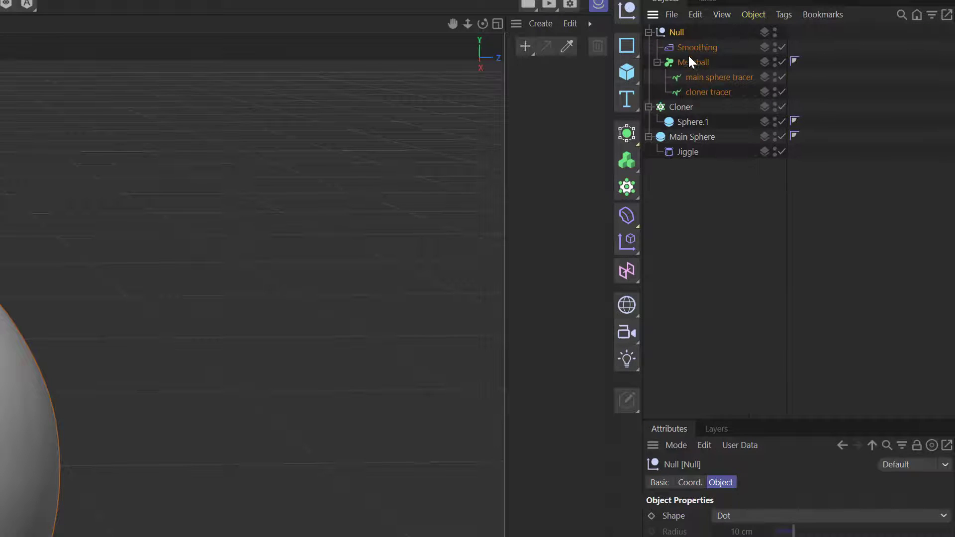
left_click(688, 46)
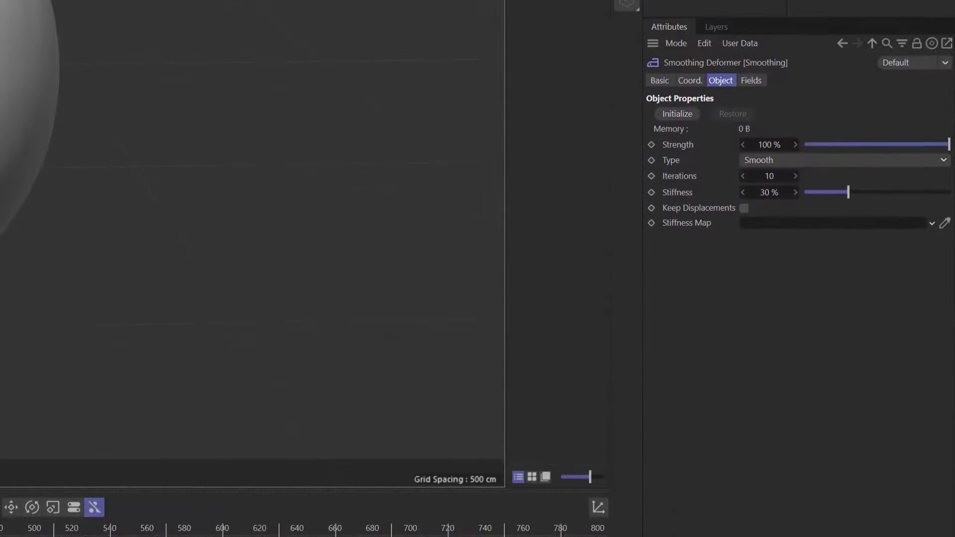
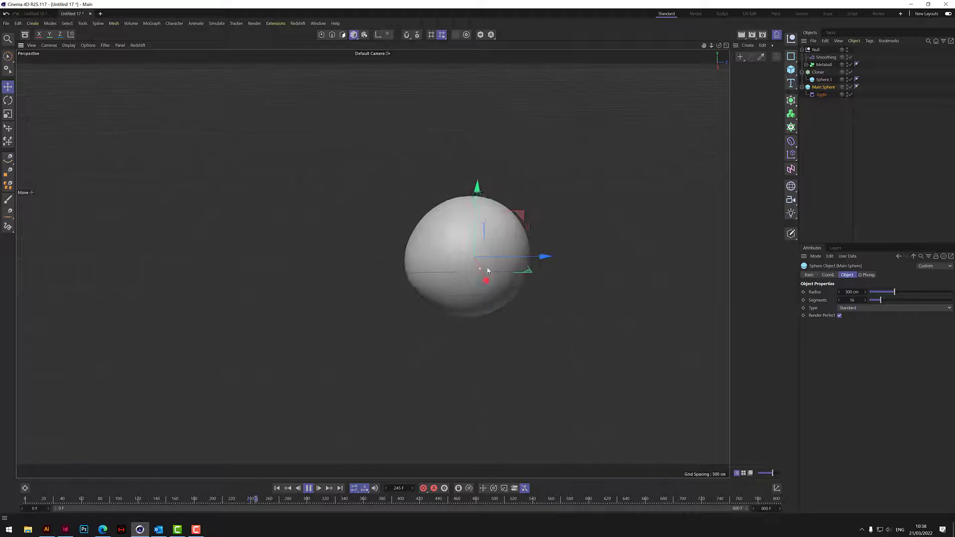
- Stop playback and set the Metaball's Hull Value to 300 % and both its Editor and Render Subdivision to 50 cm
left_click(308, 488)
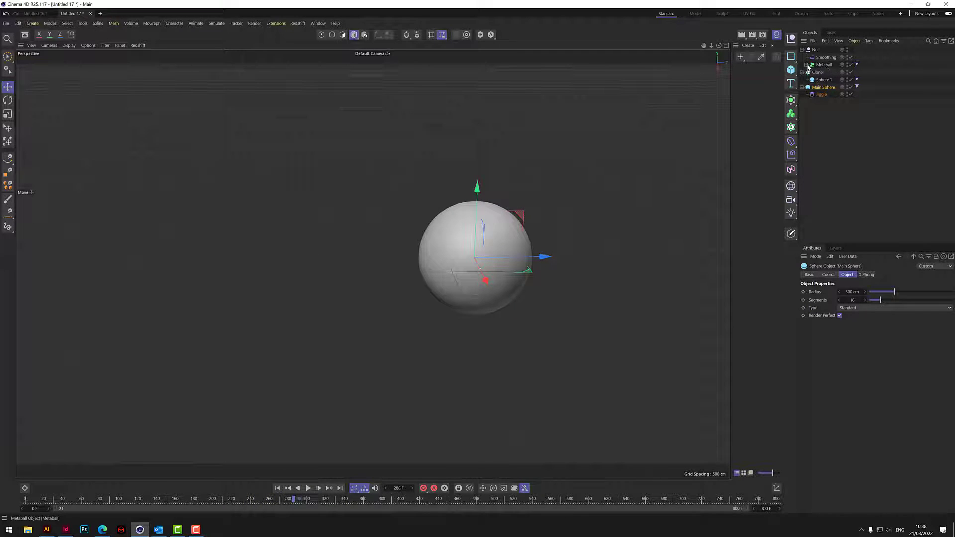
left_click(774, 1)
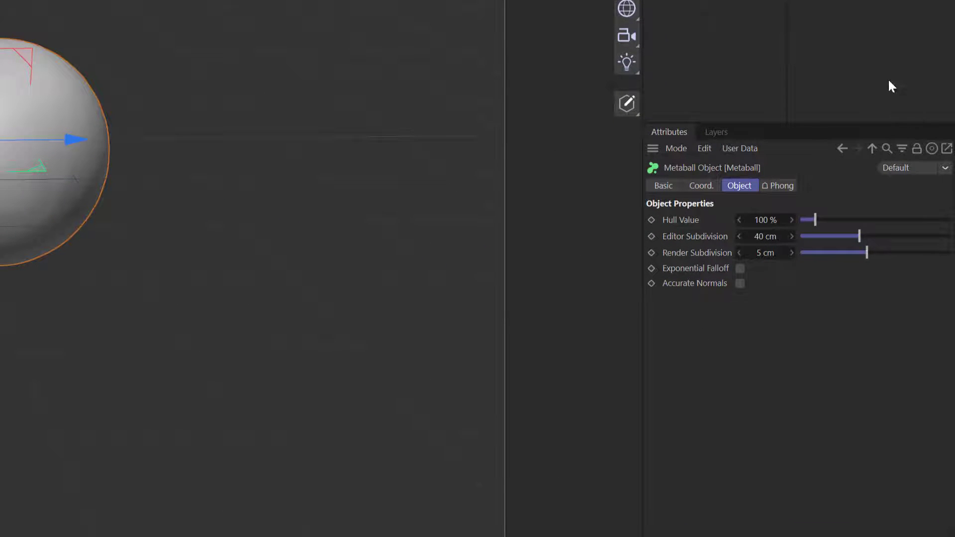
left_click(777, 222)
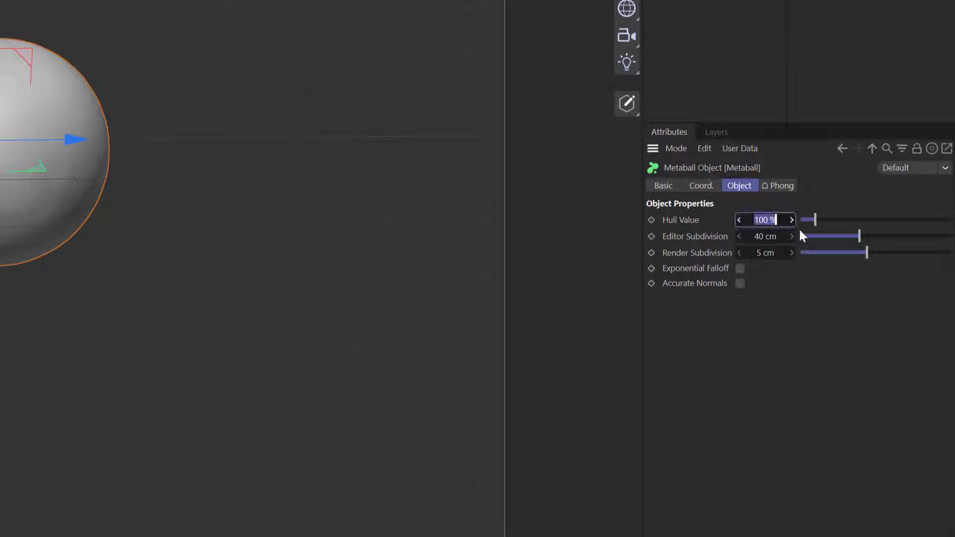
type("300")
key("Return")
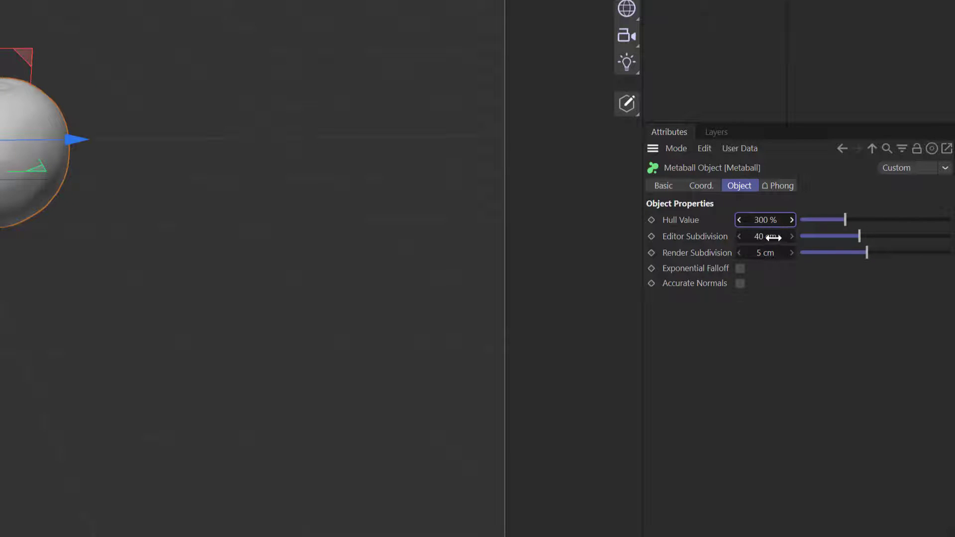
left_click(780, 239)
type("50")
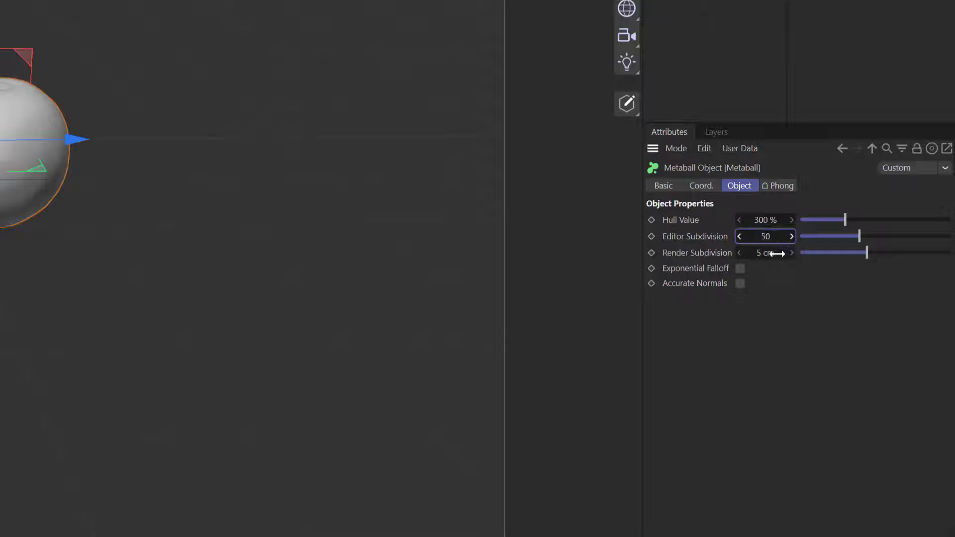
left_click(773, 253)
type("50")
key("Return")
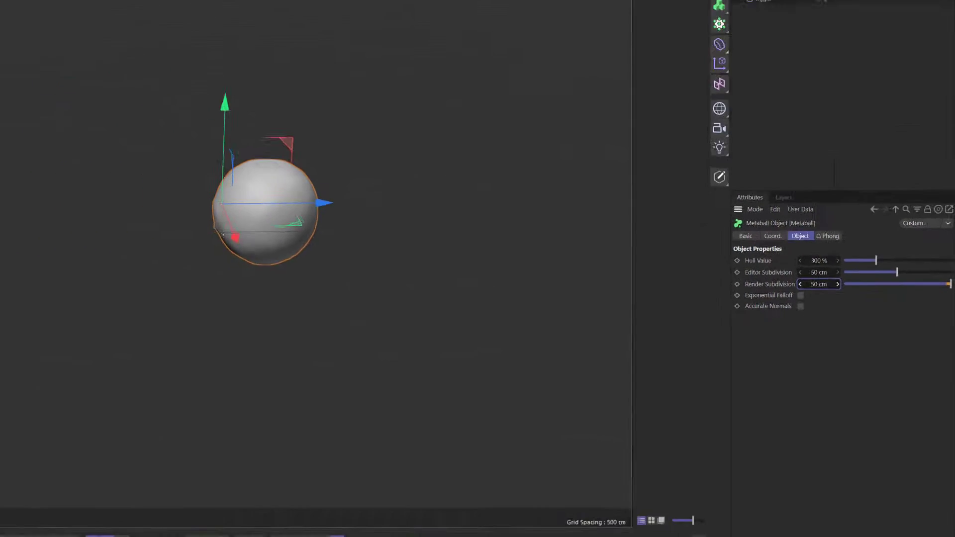
- Play the animation and move Main Sphere around the viewport to test the metaball's motion
left_click(308, 489)
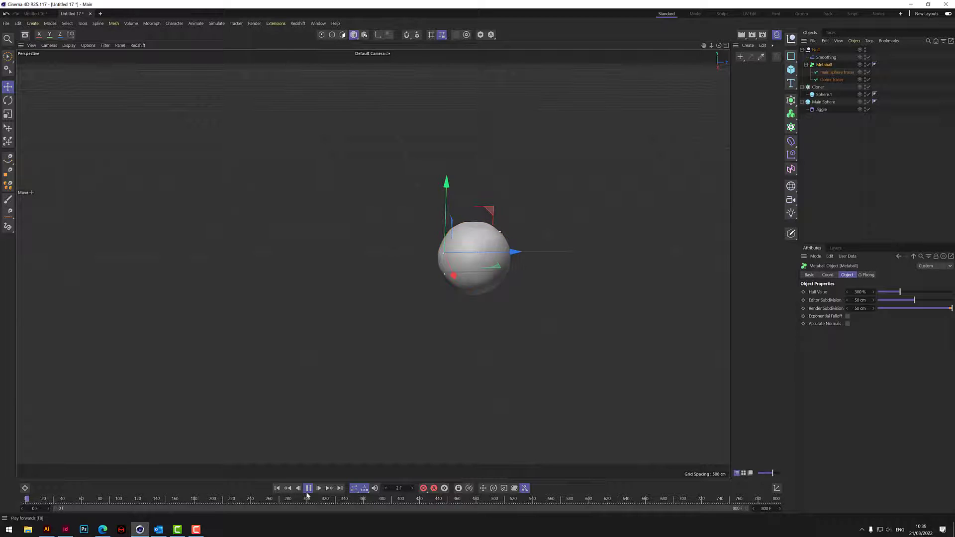
left_click(828, 102)
left_click_drag(520, 215, 494, 257)
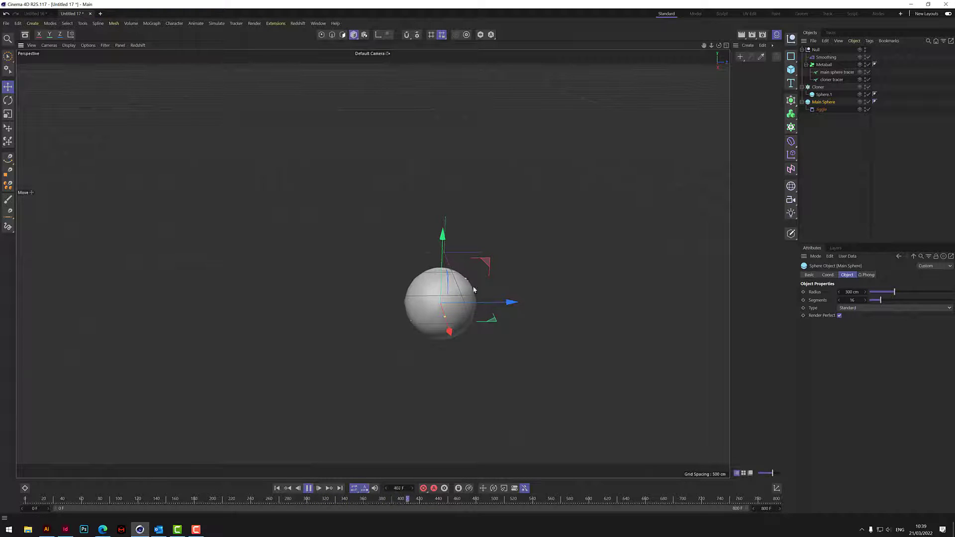
left_click_drag(495, 260, 568, 231)
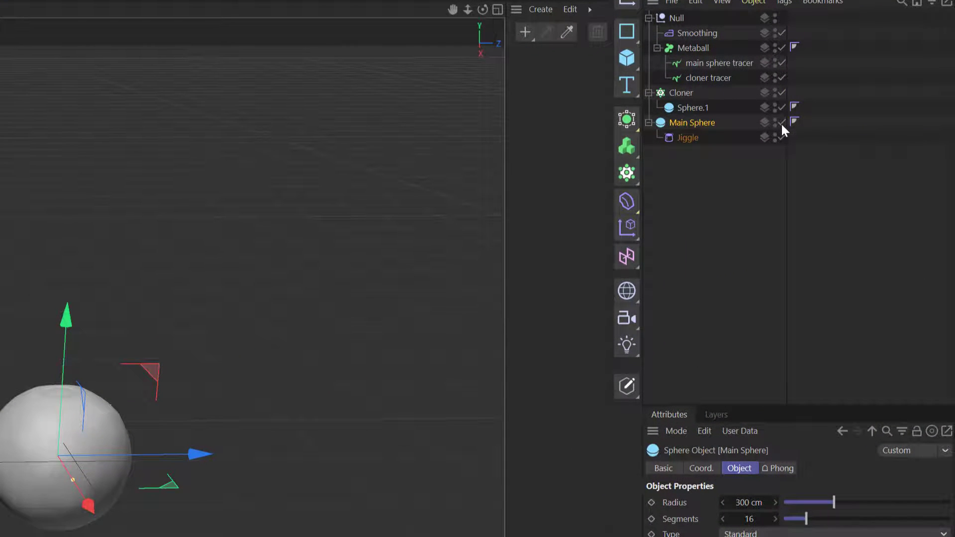
- Hide Main Sphere and Sphere.1 in both the editor and the renderer
left_click(775, 120)
left_click(775, 125)
left_click(775, 104)
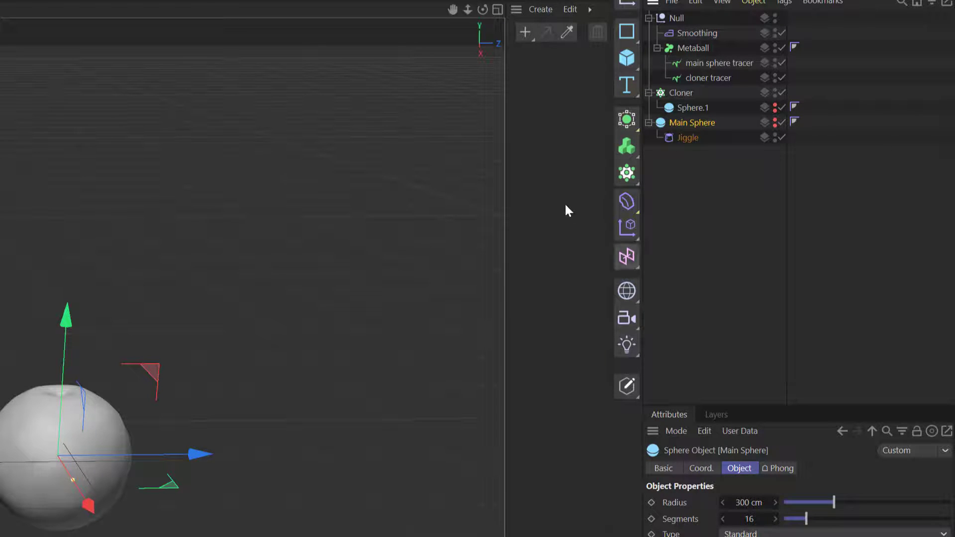
- Create a new material and set its colour to a lime green with hue 70° and saturation 100 %
left_click(524, 33)
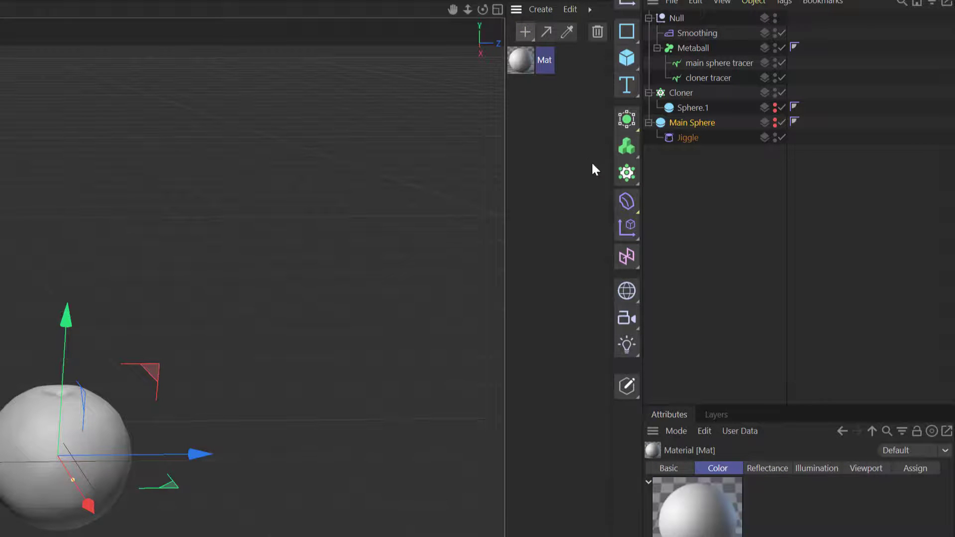
left_click(817, 219)
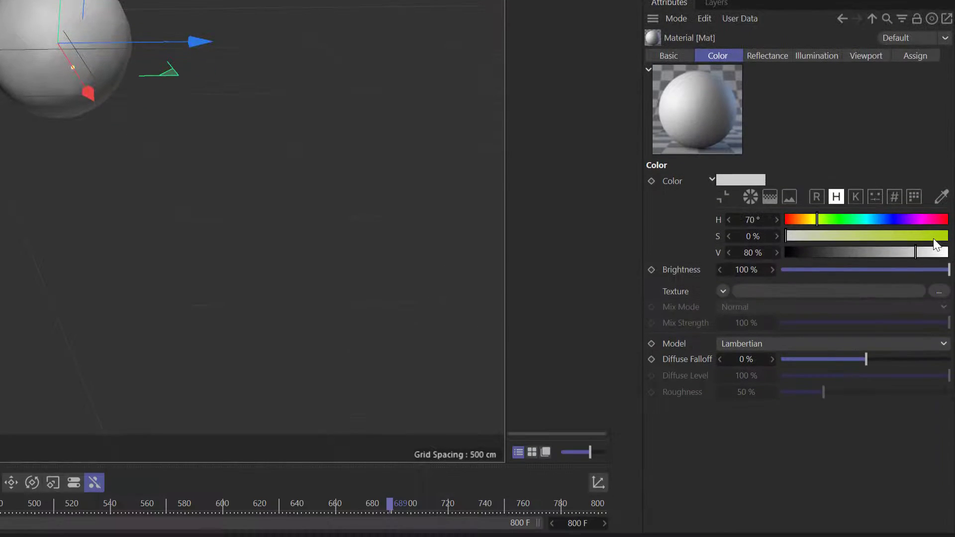
left_click_drag(932, 244, 948, 236)
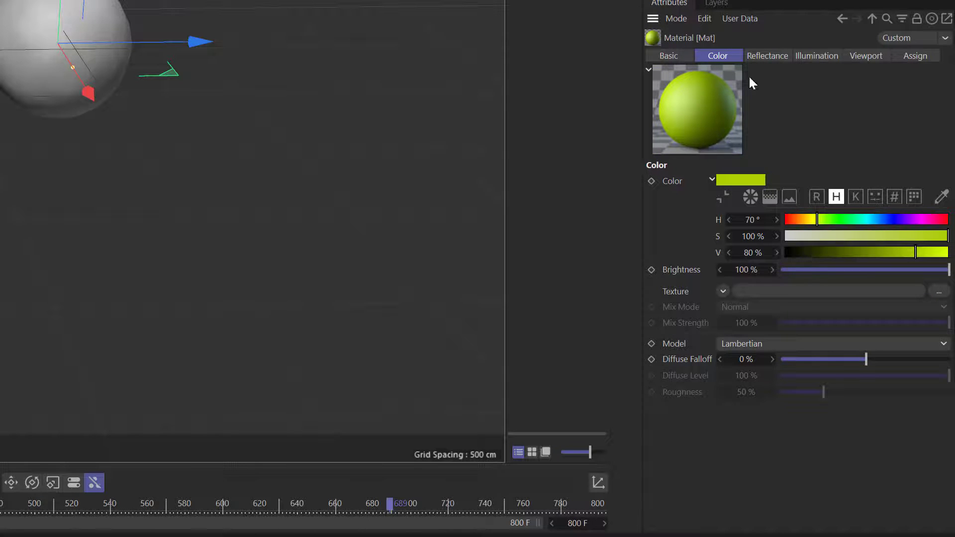
- Enable the material's Transparency channel and set its refraction preset to Water
left_click(671, 56)
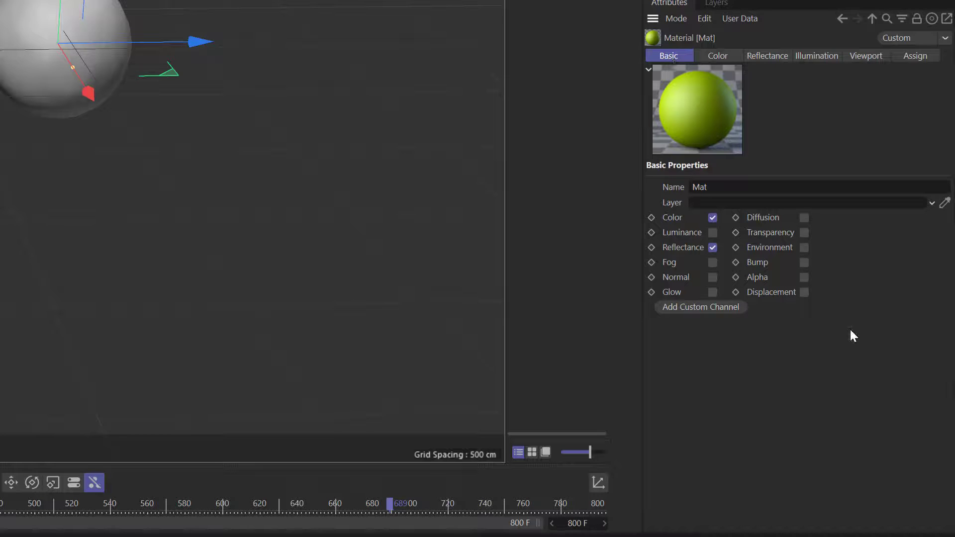
left_click(807, 231)
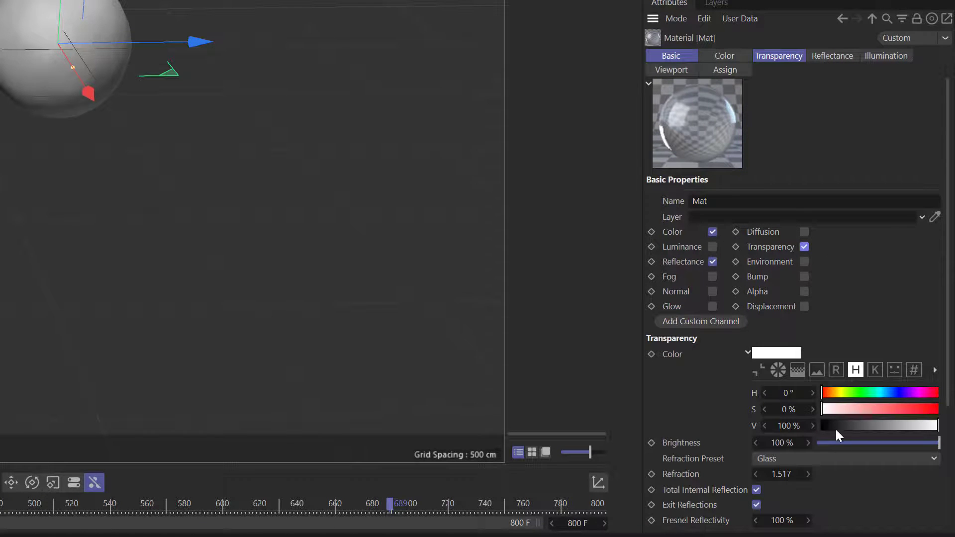
left_click(807, 460)
left_click(795, 426)
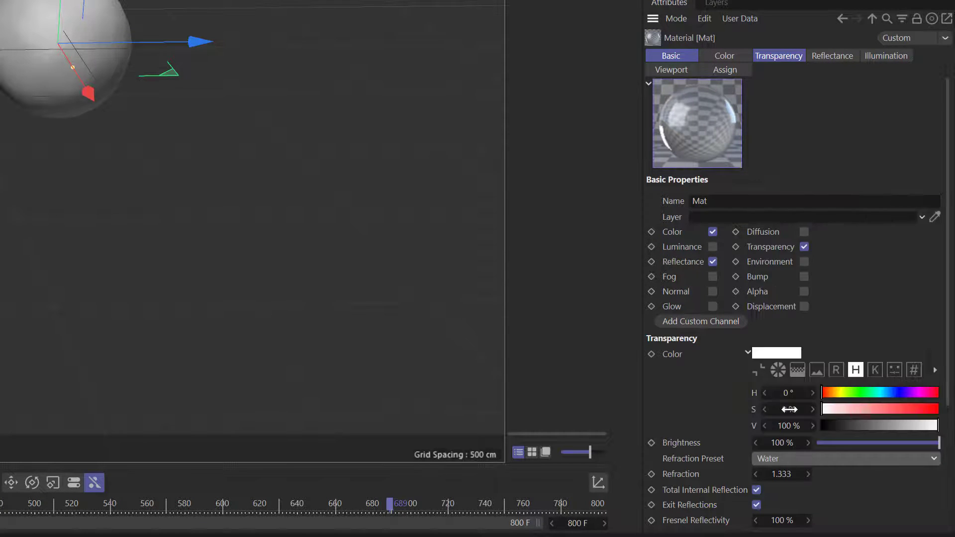
scroll(945, 393, "down", 5)
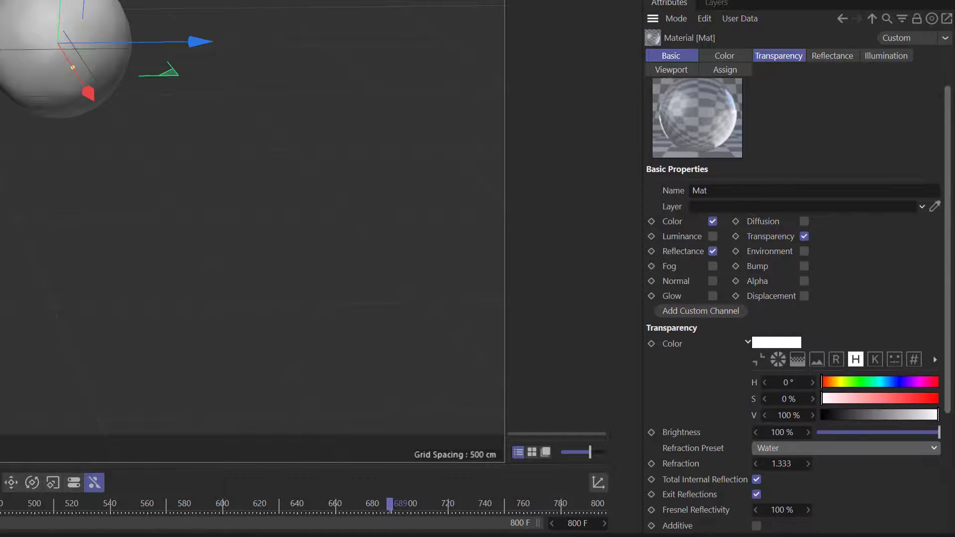
scroll(758, 193, "up", 5)
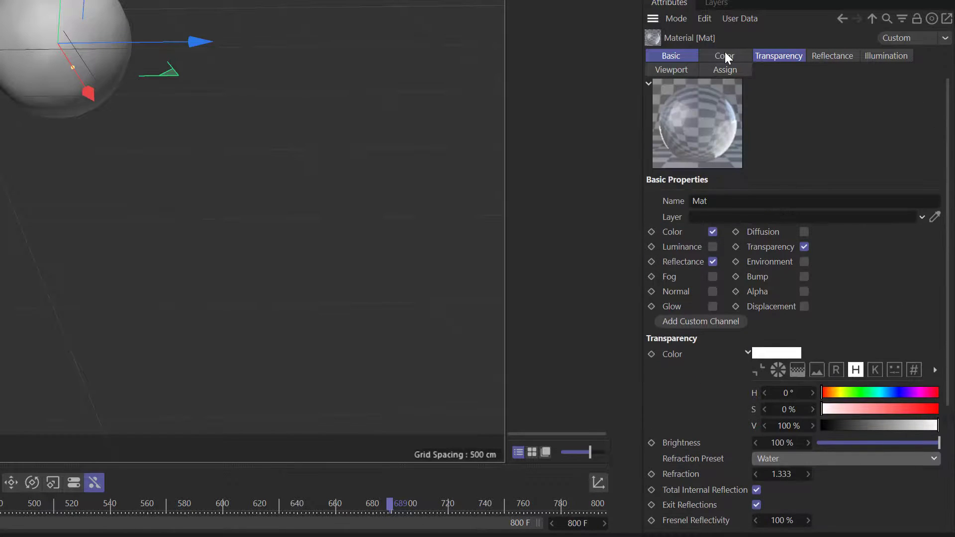
- Copy the material's lime green base colour and paste it into the Absorption Color of its transparency
left_click(725, 53)
right_click(753, 192)
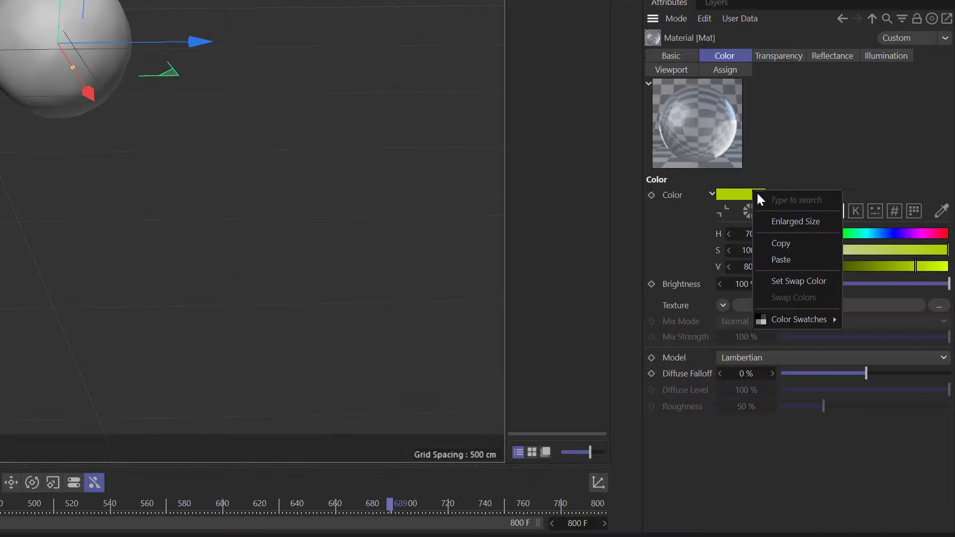
left_click(790, 241)
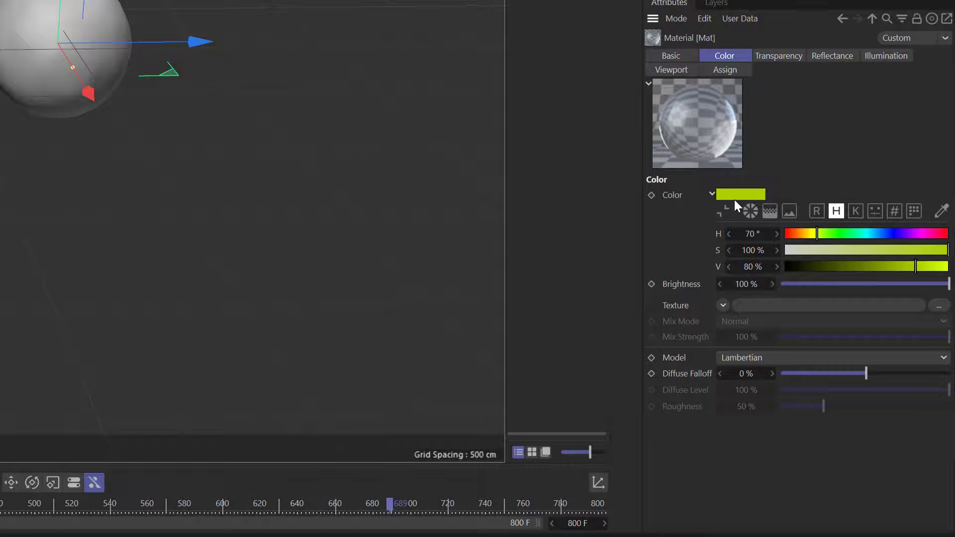
left_click(784, 56)
scroll(952, 380, "down", 1)
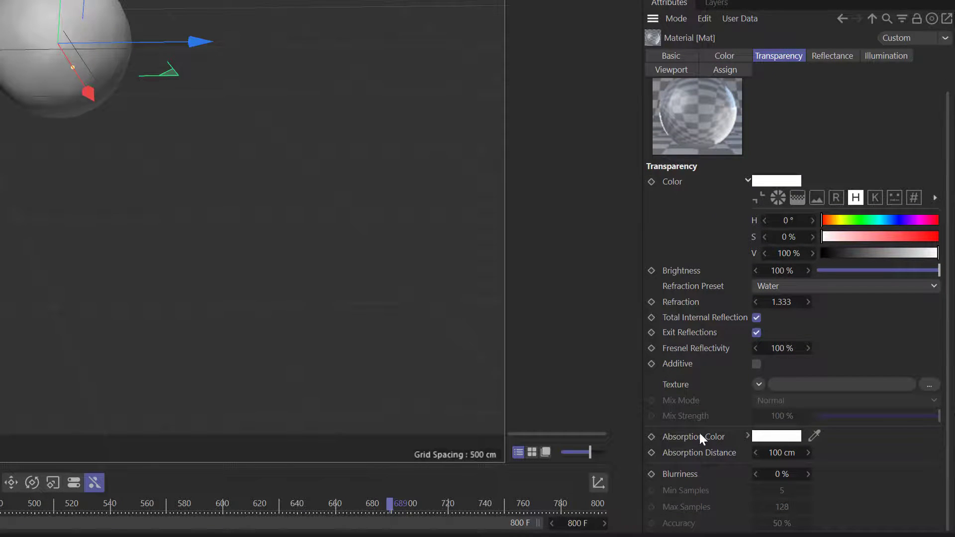
right_click(778, 440)
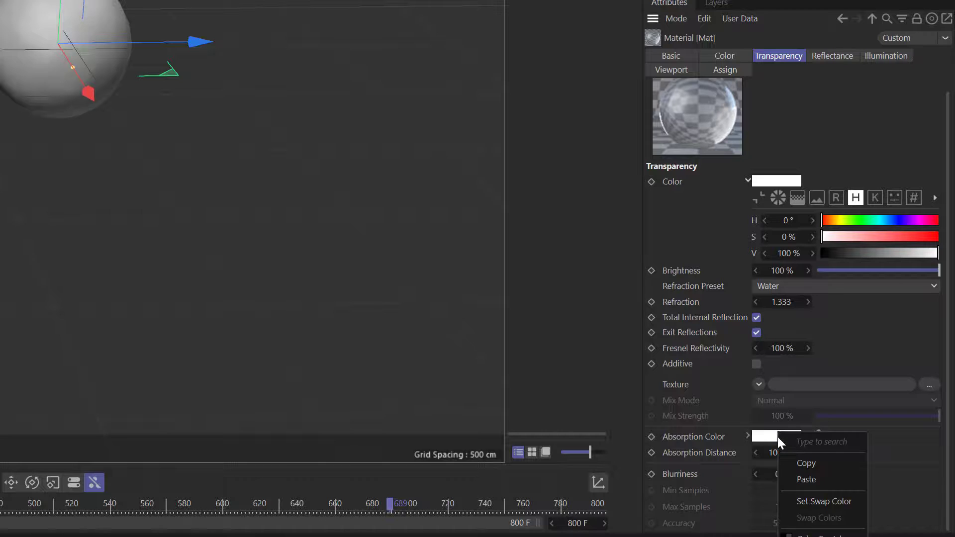
left_click(825, 480)
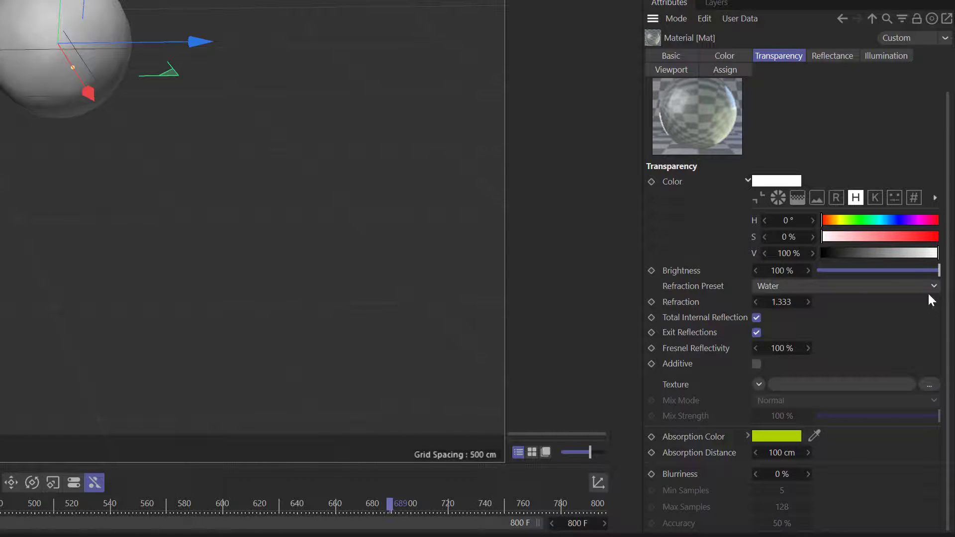
- Lower the material's transparency brightness and apply the material to the Null group
left_click_drag(923, 271, 908, 285)
scroll(939, 202, "up", 1)
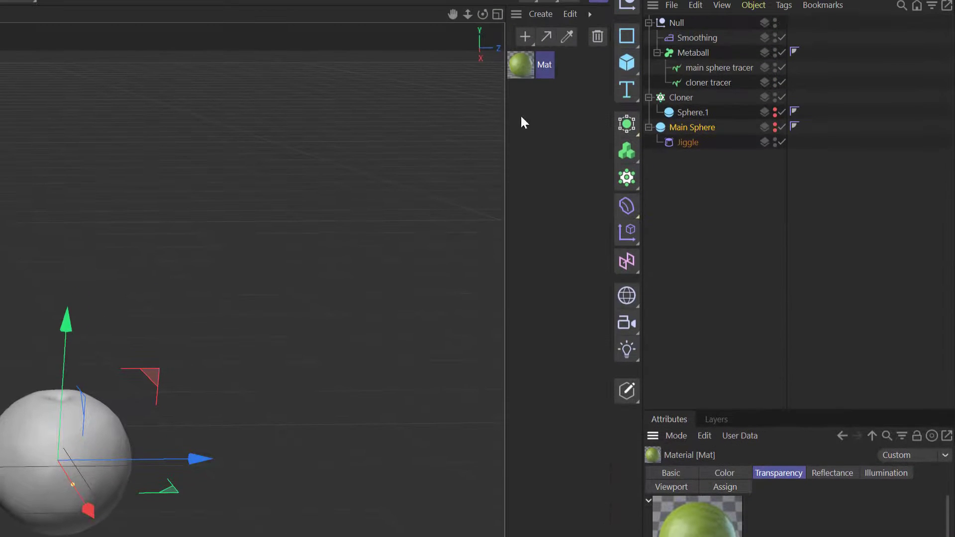
left_click_drag(518, 64, 685, 25)
- Rename the Null group as "slimy squid" and clear the selection
double_click(680, 23)
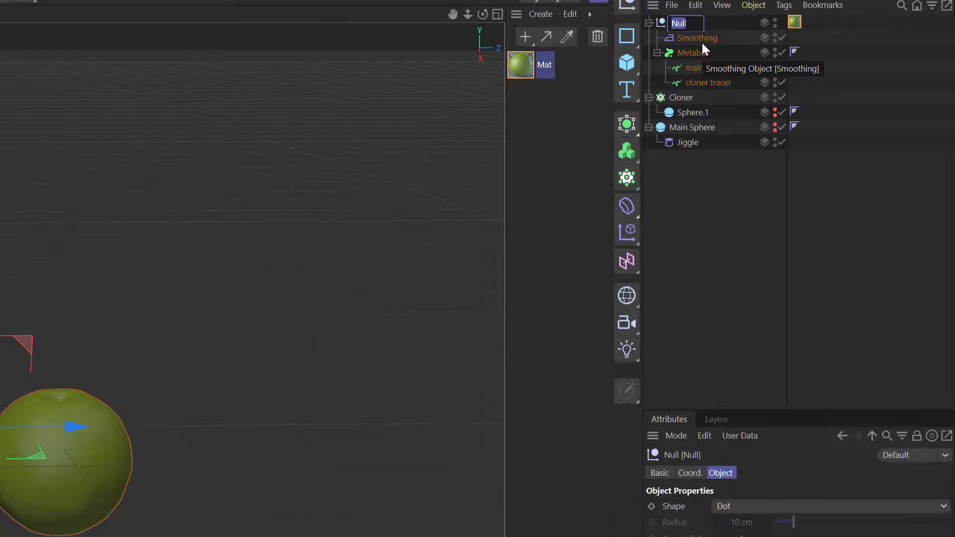
type("slimy")
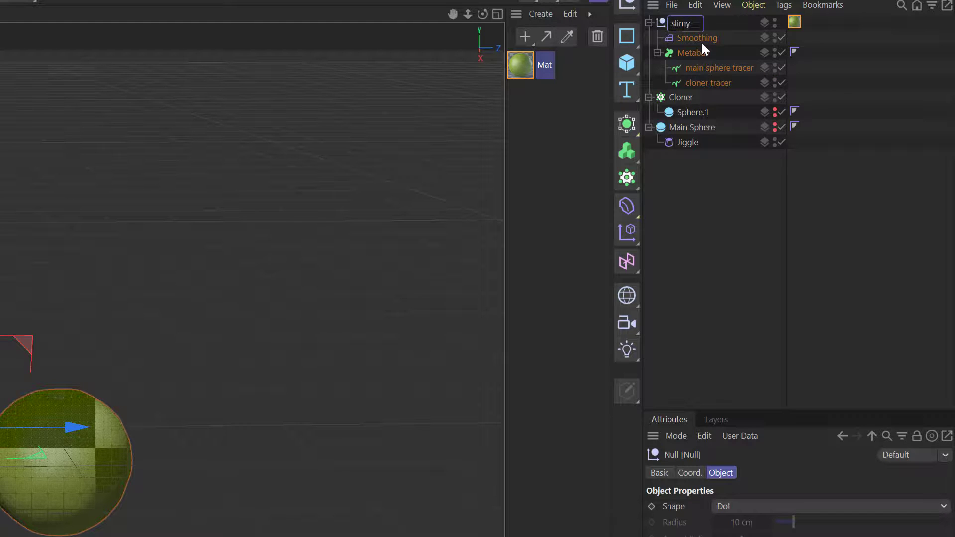
type(" squid")
key("Return")
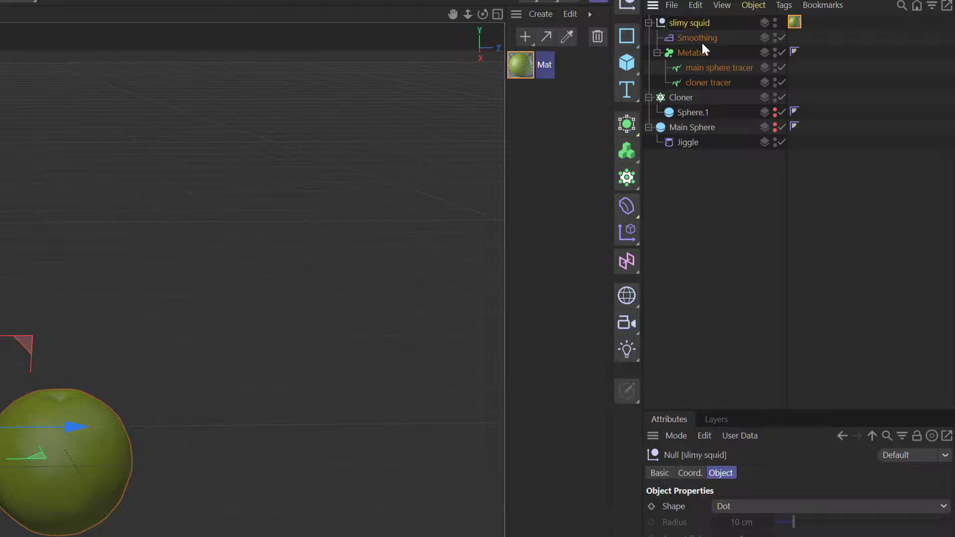
left_click(752, 239)
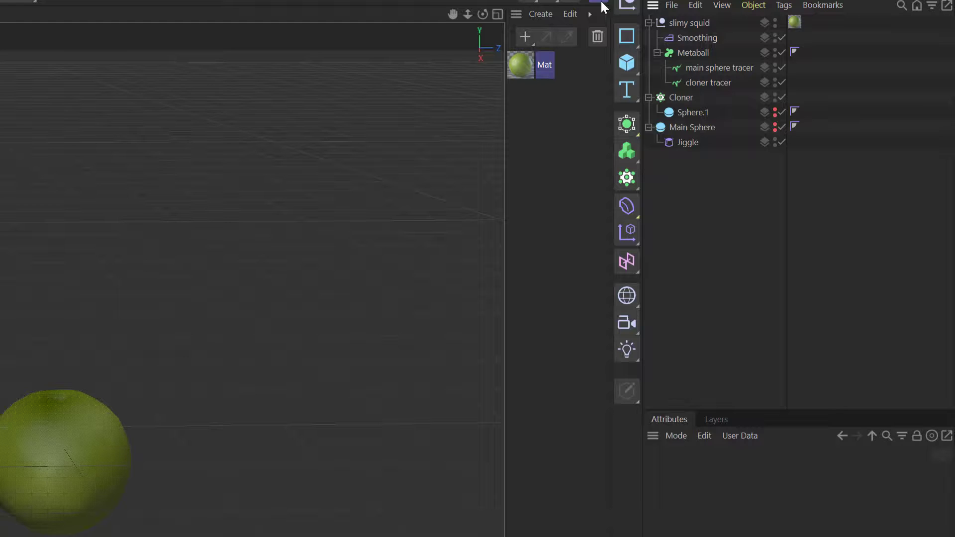
- Collapse the slimy squid, Cloner and Main Sphere hierarchies in the object list
left_click(649, 23)
left_click(649, 38)
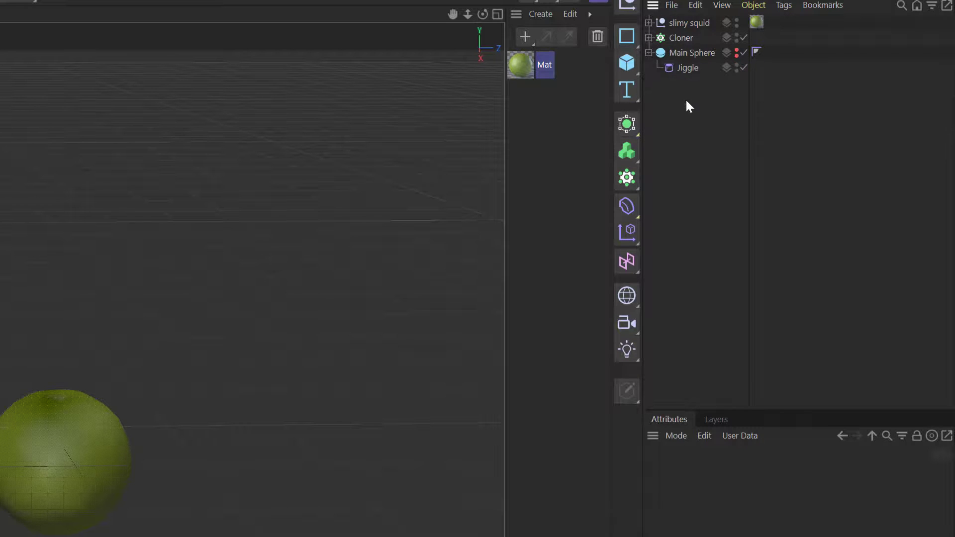
left_click(649, 53)
- Play the animation, move Main Sphere around the viewport to test the slimy motion, and stop playback
left_click(682, 52)
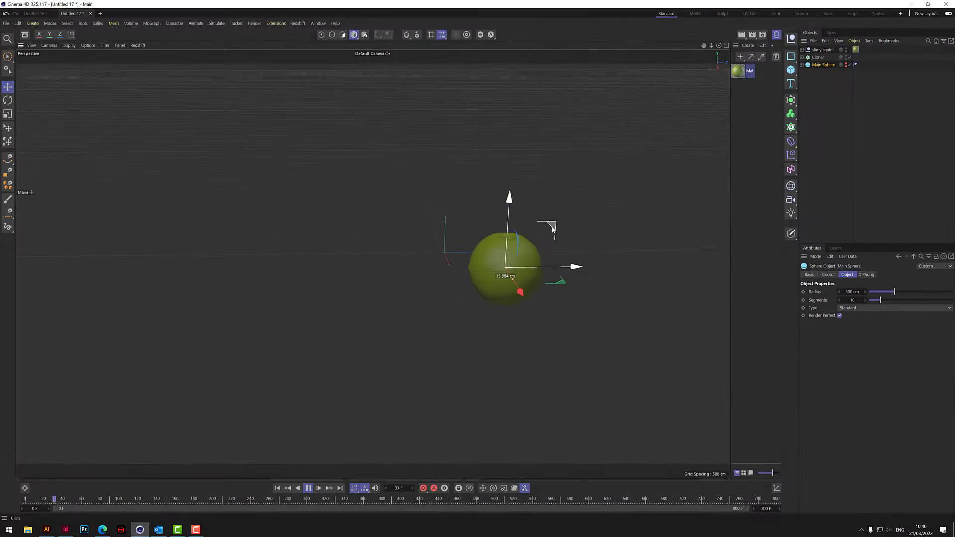
left_click_drag(552, 229, 512, 239)
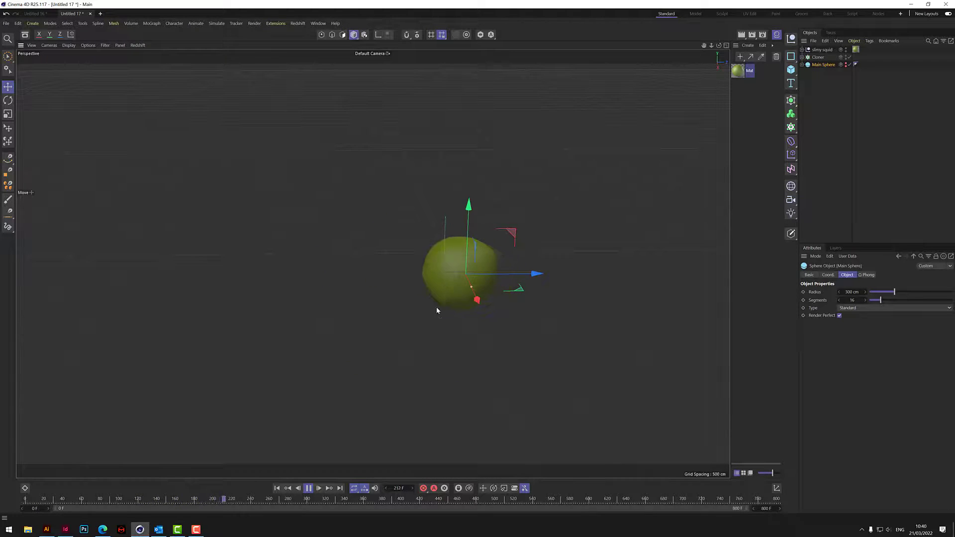
left_click(309, 488)
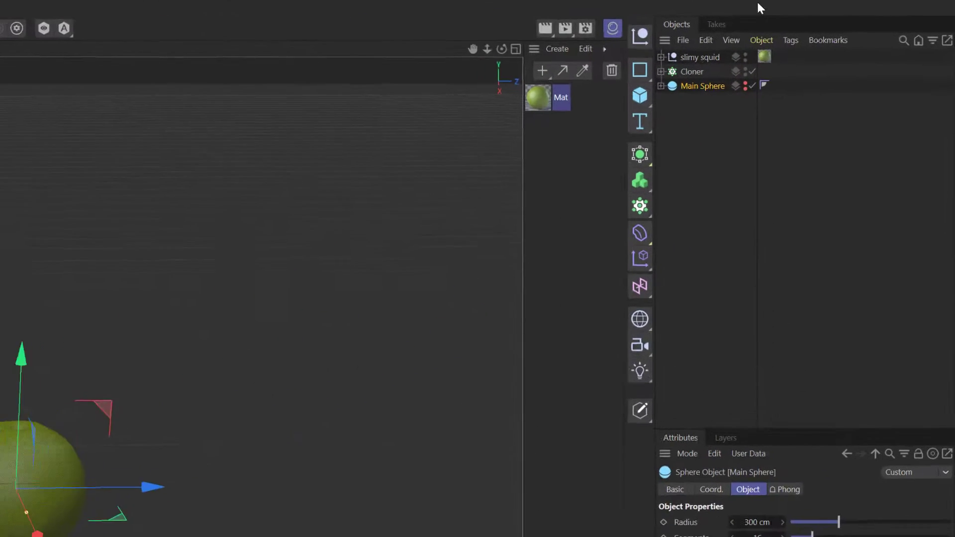
- Add a Vibrate animation tag to Main Sphere
right_click(700, 89)
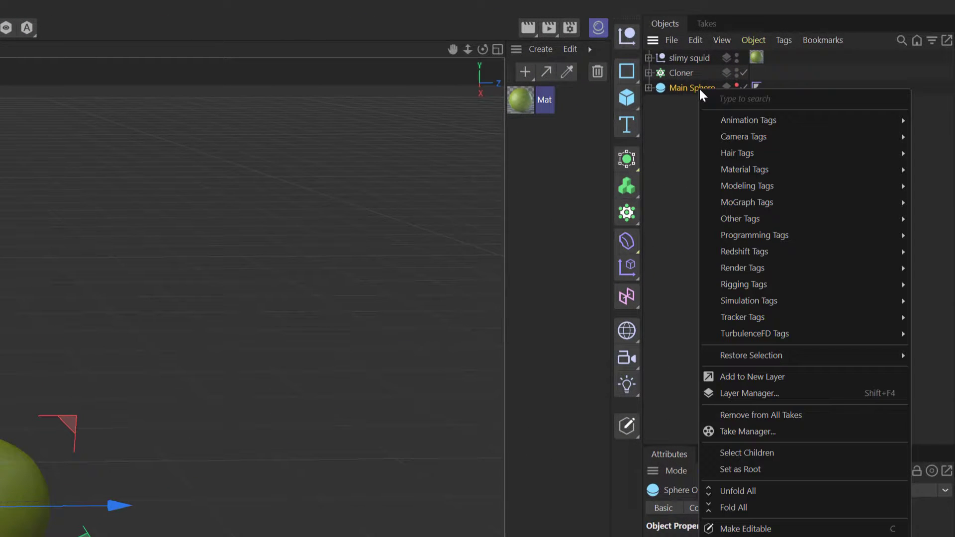
mouse_move(768, 124)
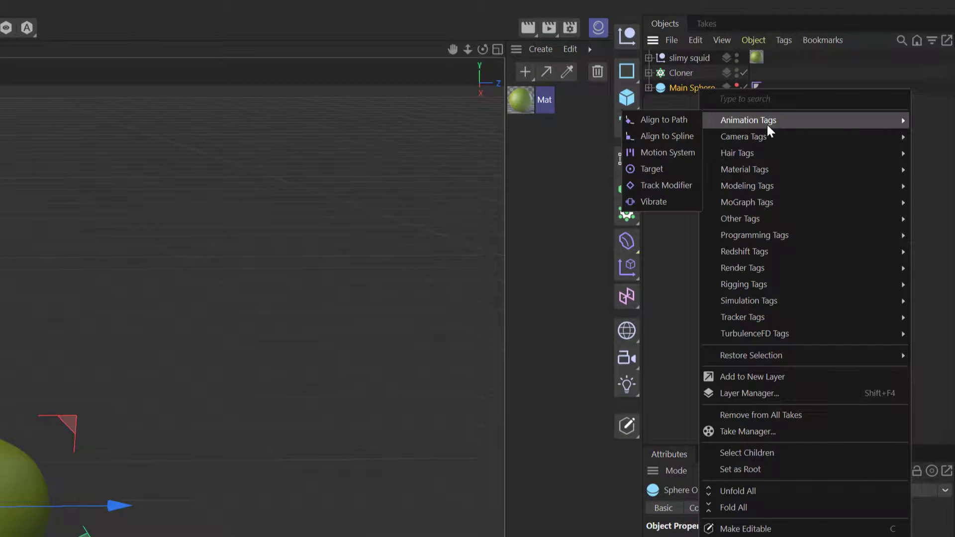
left_click(658, 201)
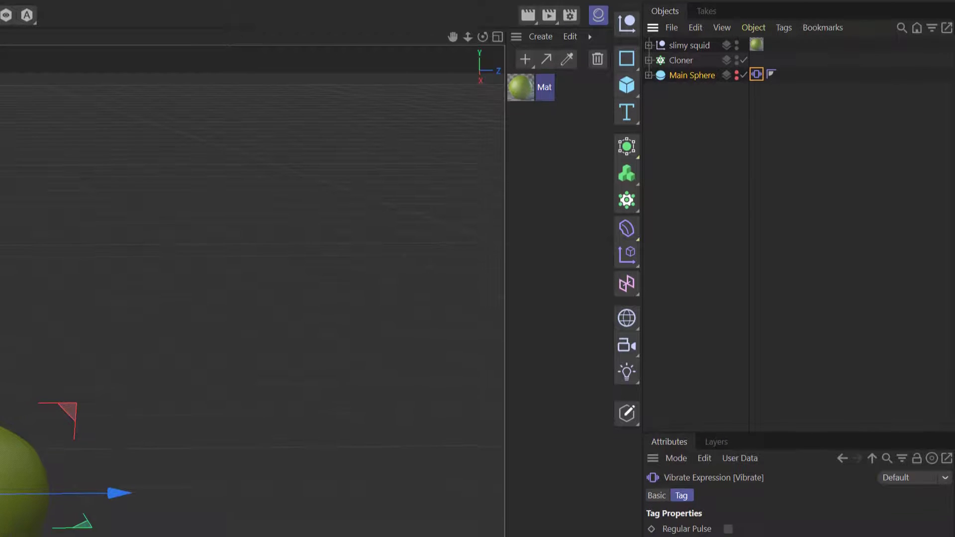
- Enable position vibration with amplitudes of 5000, 2000 and 2000 cm and a frequency of 1
left_click(729, 338)
left_click(756, 257)
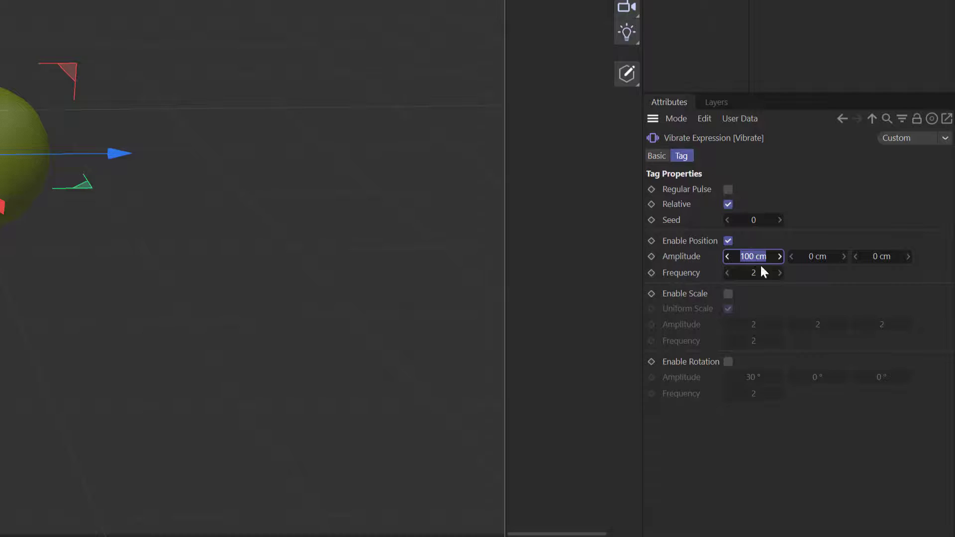
type("5000")
left_click(821, 257)
type("2000")
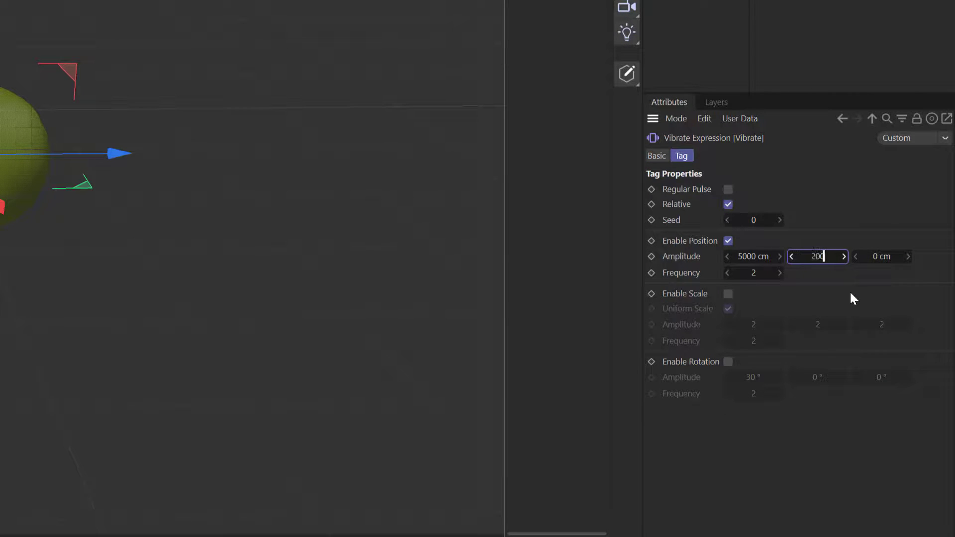
left_click(882, 256)
type("2000")
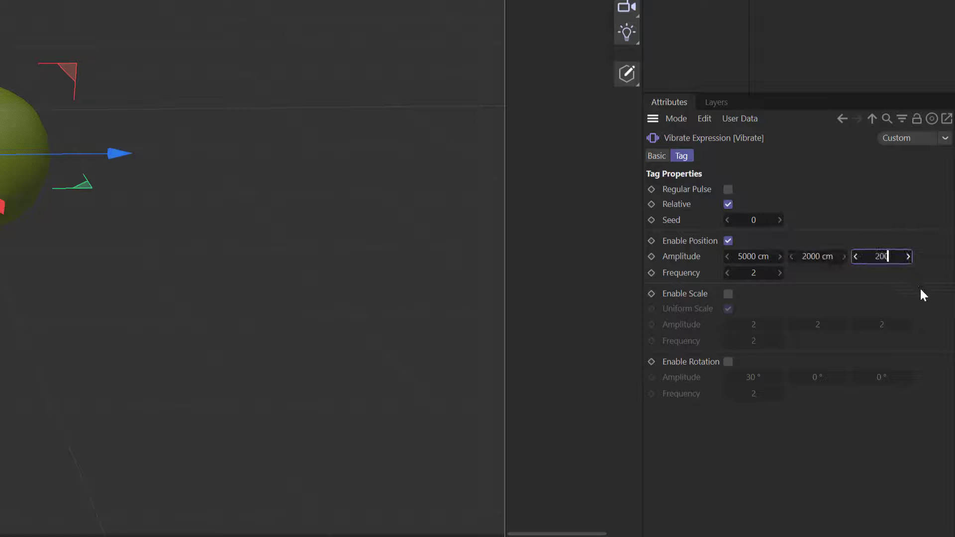
left_click(755, 272)
type("1")
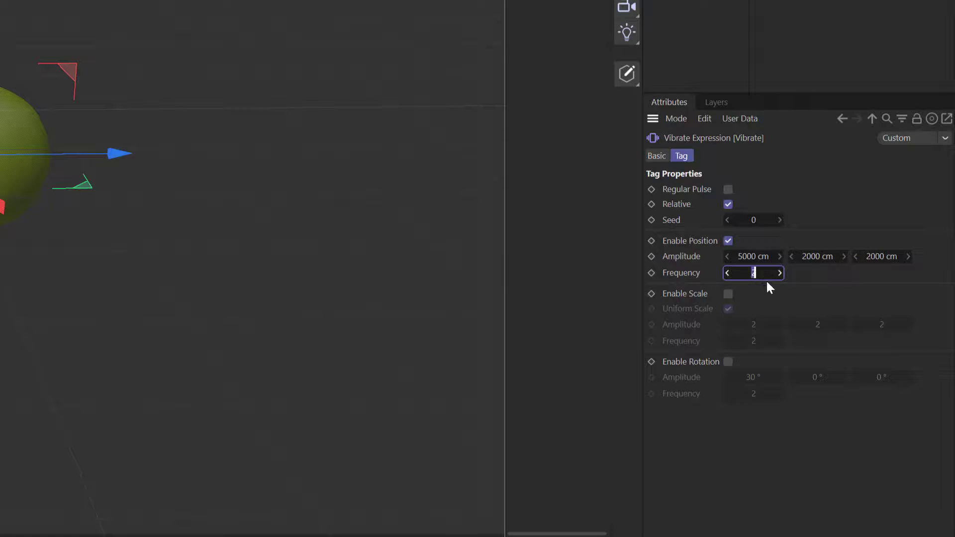
- Enable rotation vibration, setting the second amplitude to 40°, the third to 20° and the frequency to 1
left_click(728, 361)
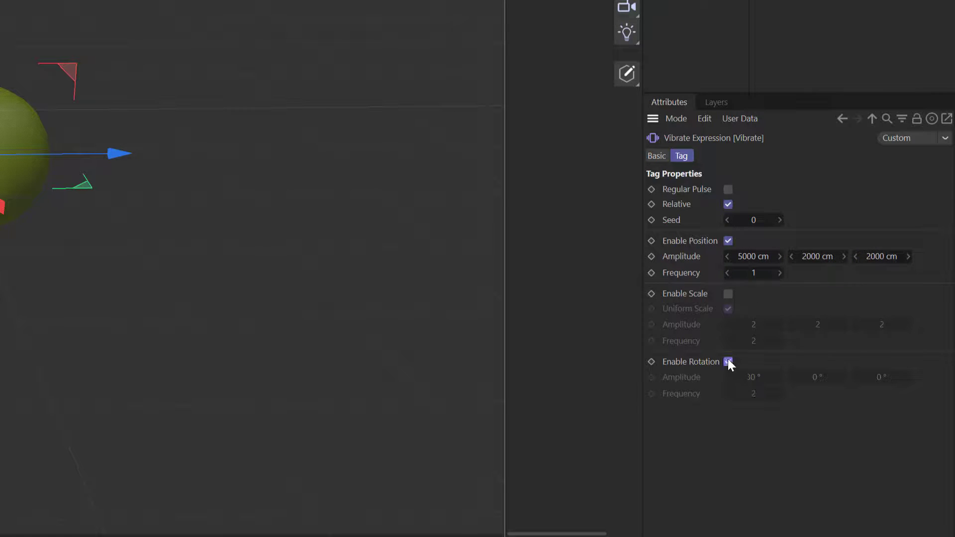
left_click(821, 378)
type("40")
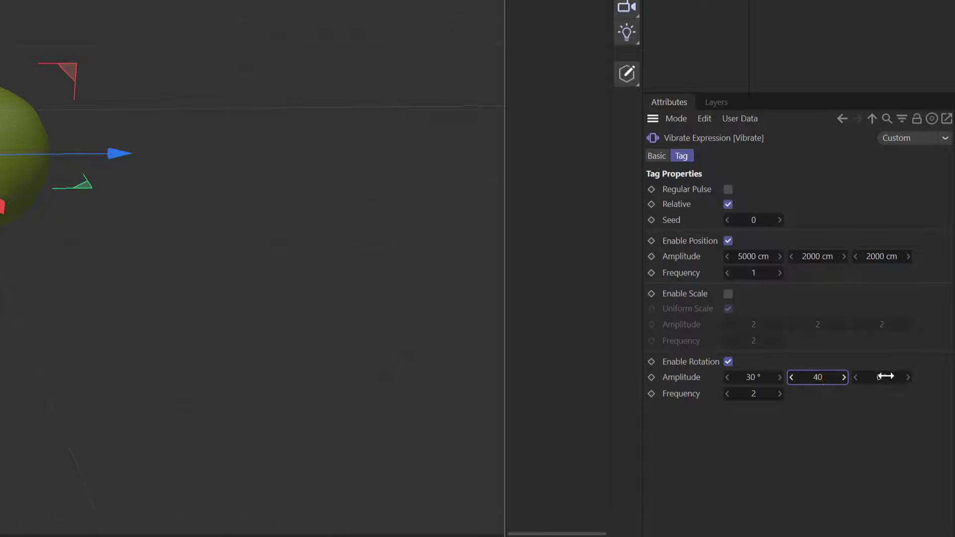
left_click(885, 377)
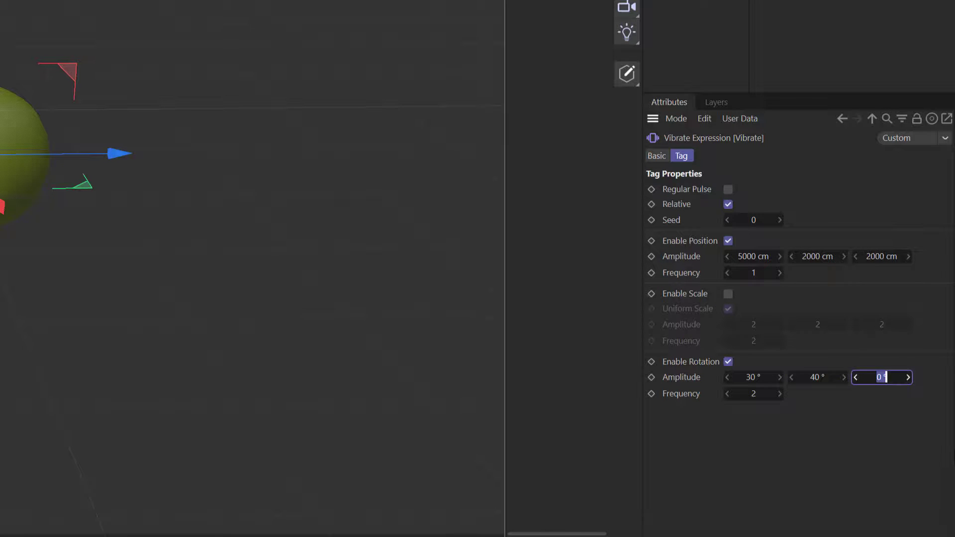
type("20")
left_click(754, 393)
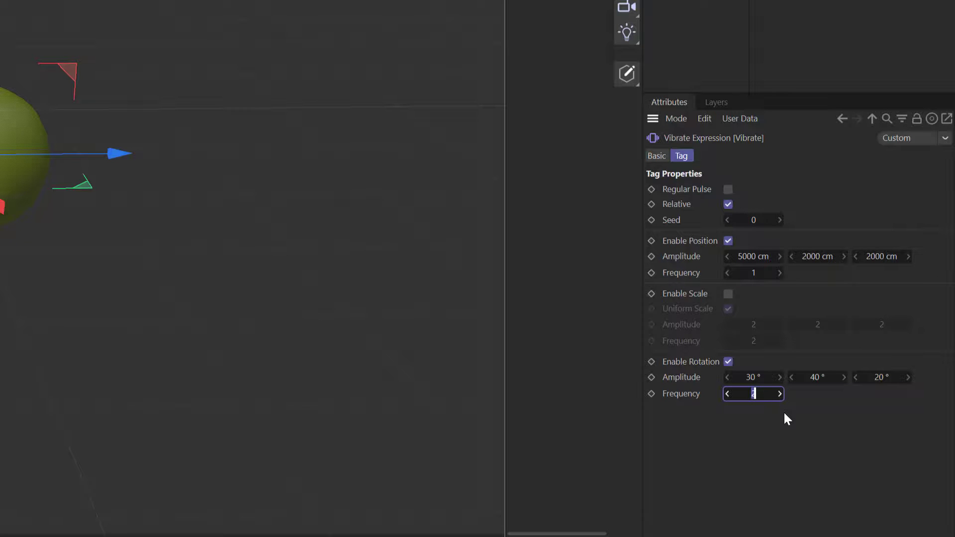
type("1")
- Play the animation to check the squid's vibrating motion without a selection, and stop playback
left_click(308, 488)
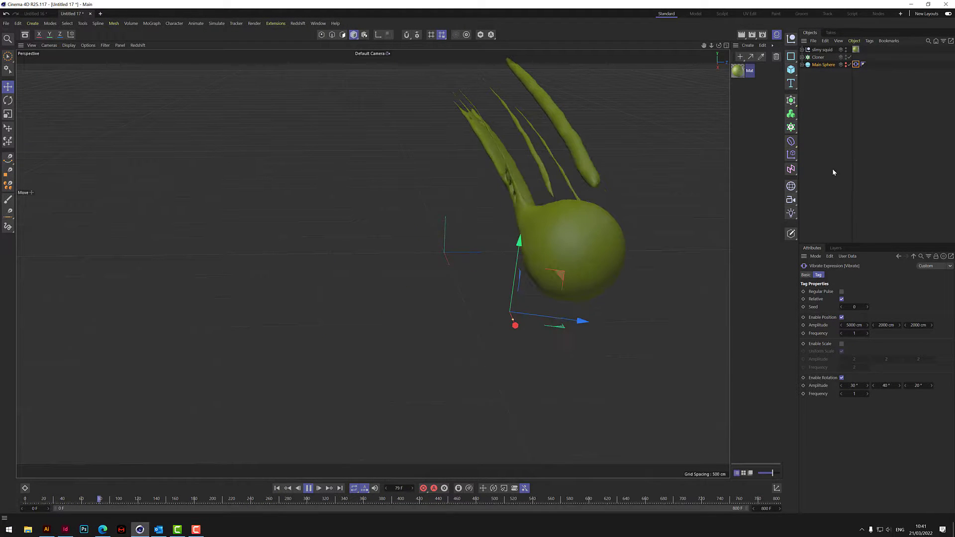
left_click(592, 229)
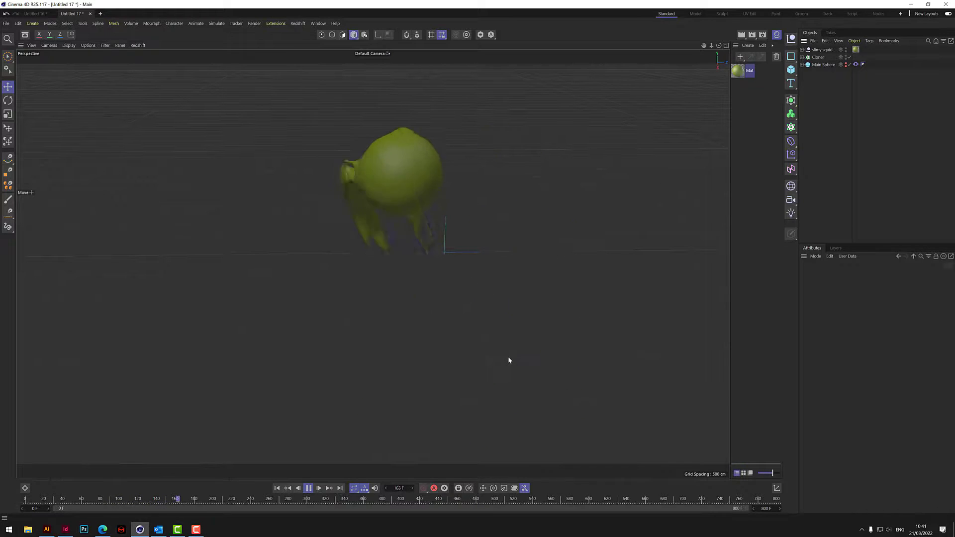
left_click(308, 489)
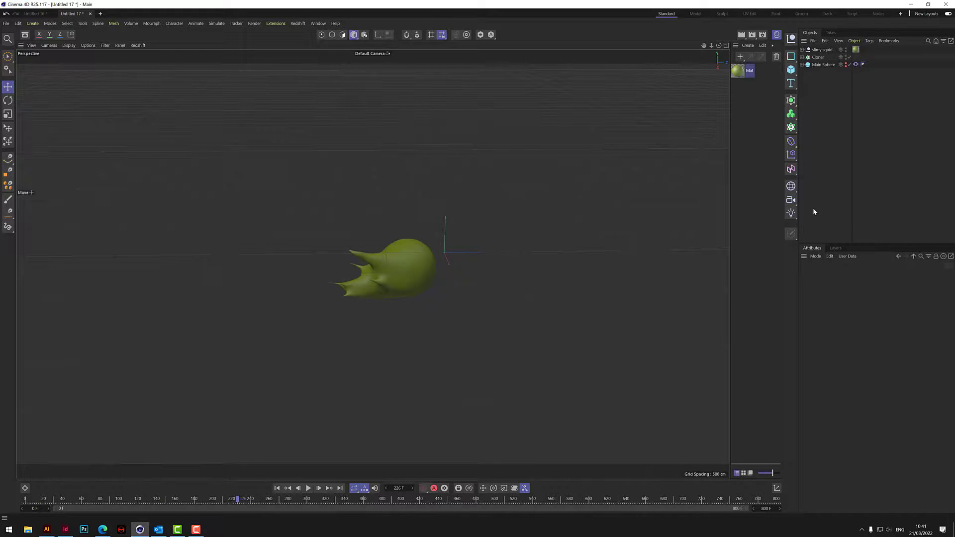
- Add a Background object to the scene
left_click(791, 186)
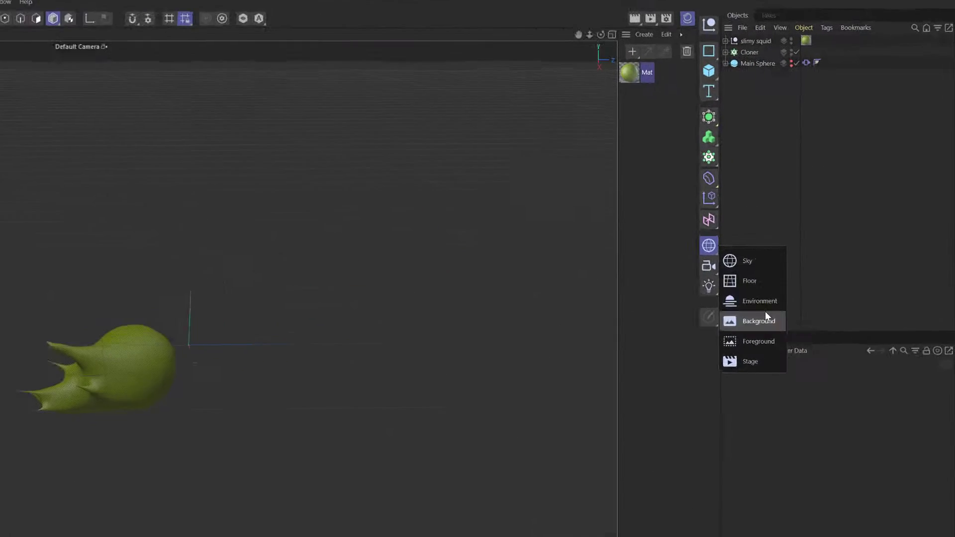
left_click(764, 320)
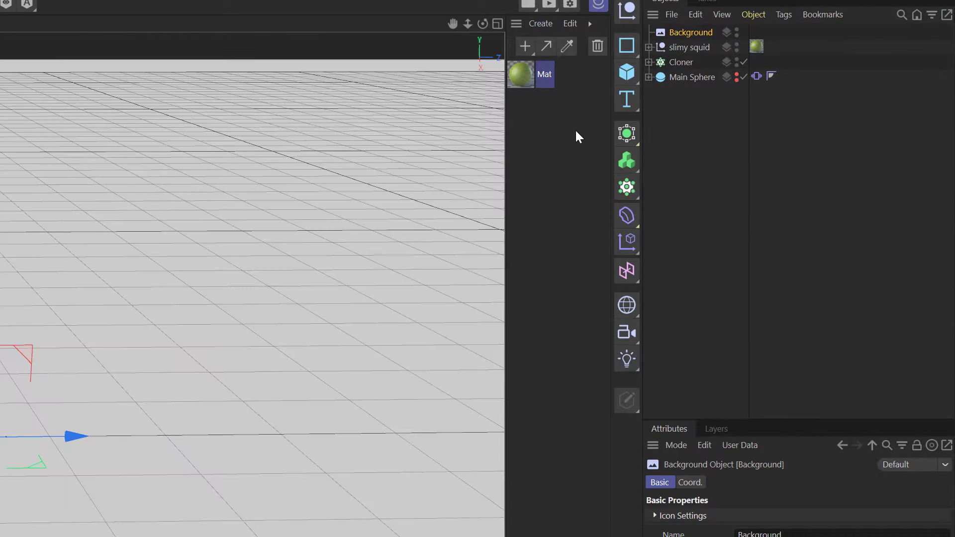
left_click(527, 44)
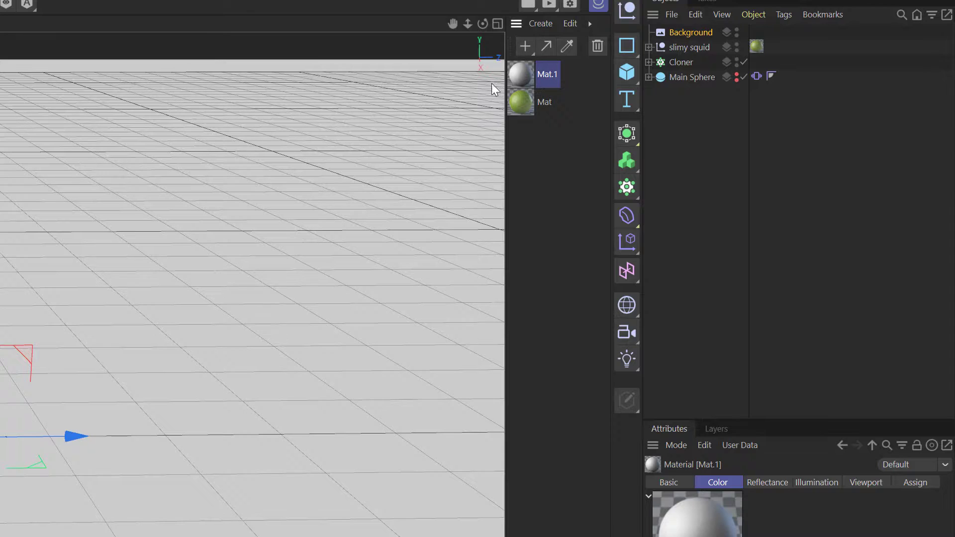
left_click(672, 482)
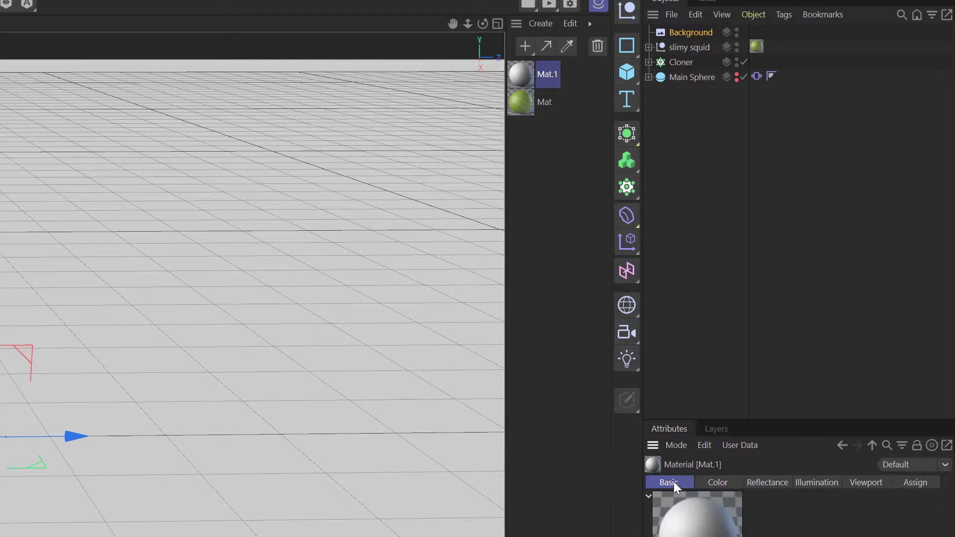
left_click(719, 482)
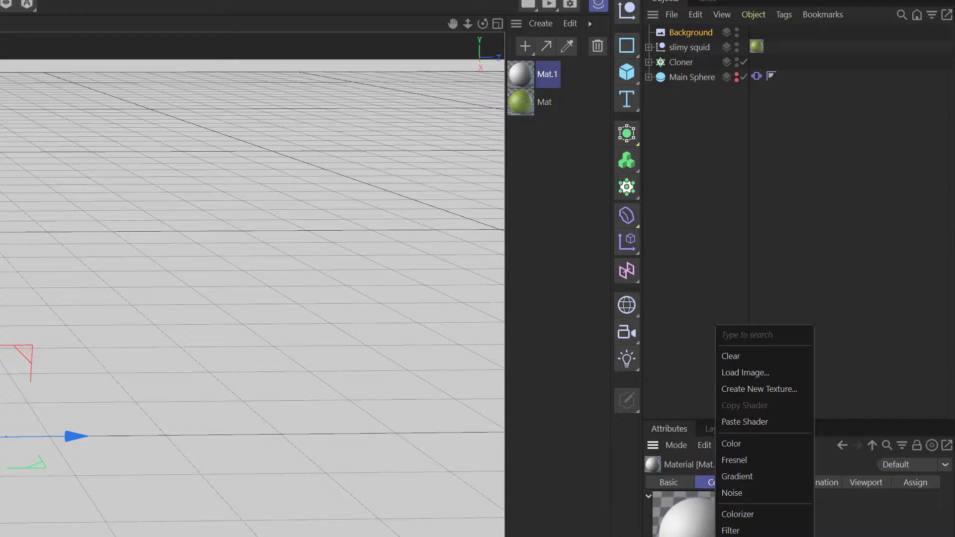
key("Escape")
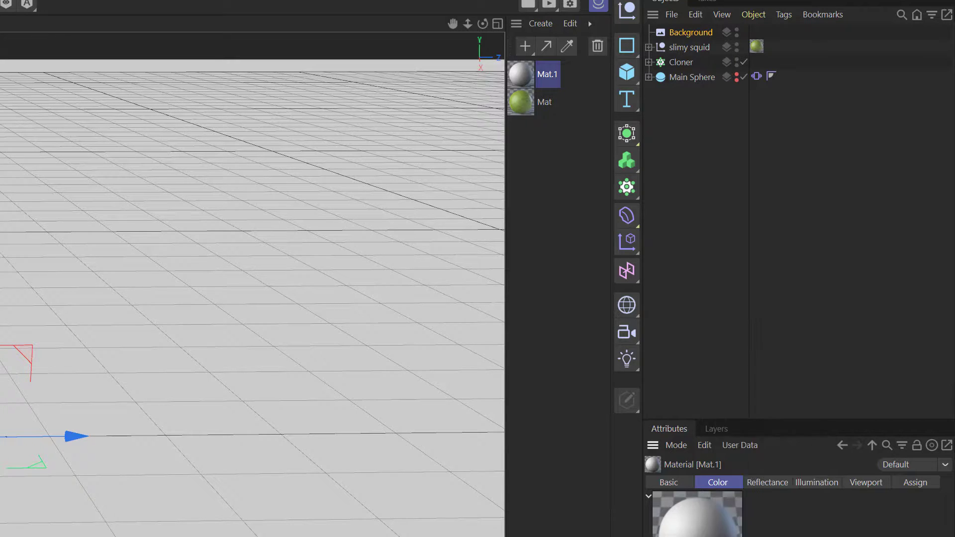
key("Delete")
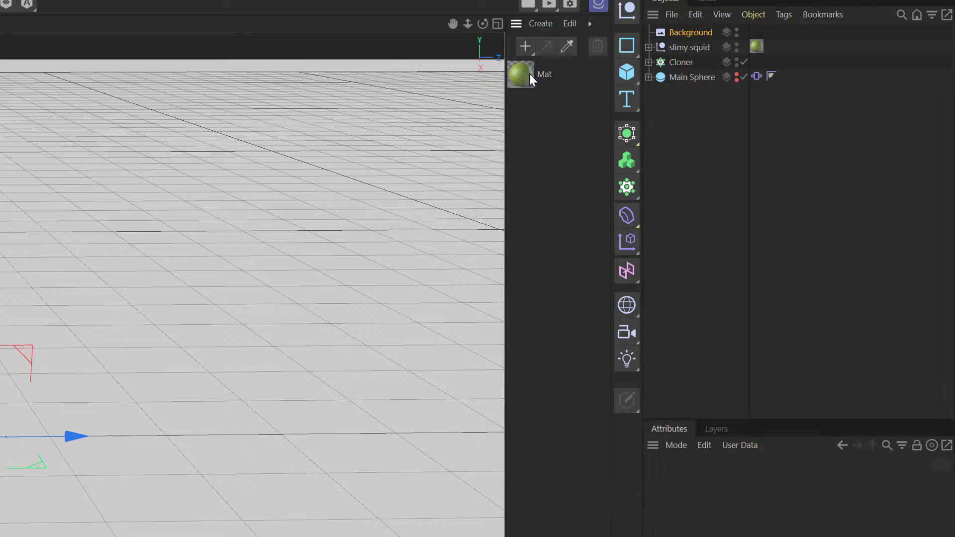
- Add a Physical Sky to the scene and turn off its Physical Sky option so the custom horizon colours are used
left_click(627, 363)
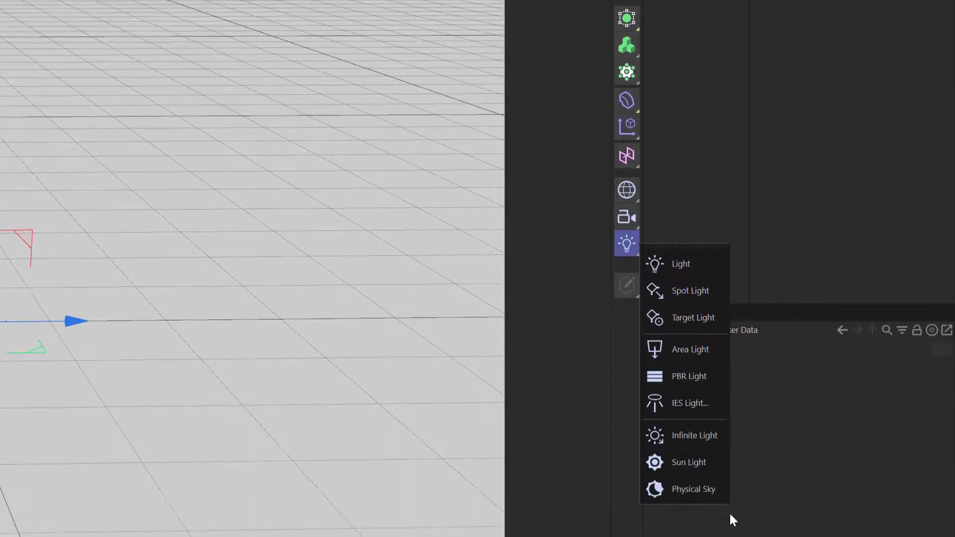
left_click(714, 493)
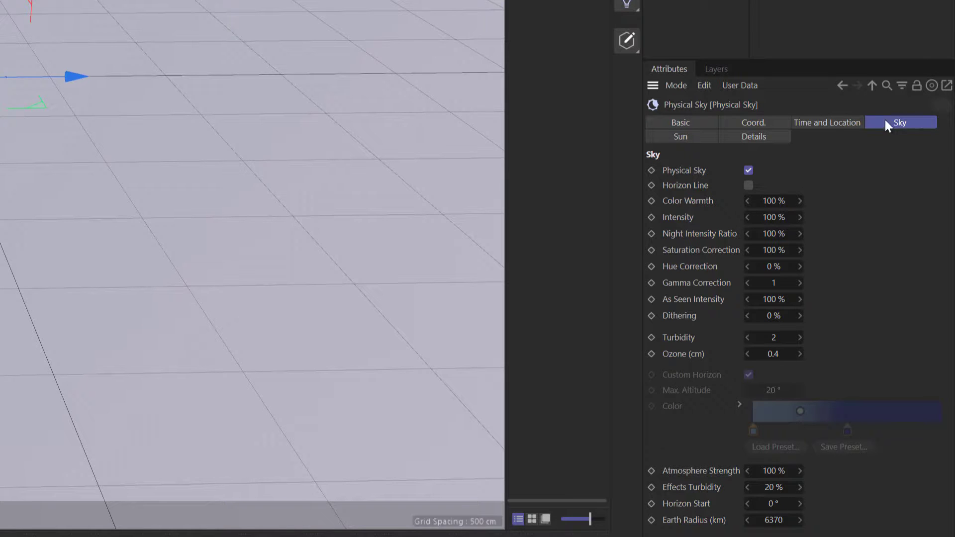
left_click(748, 171)
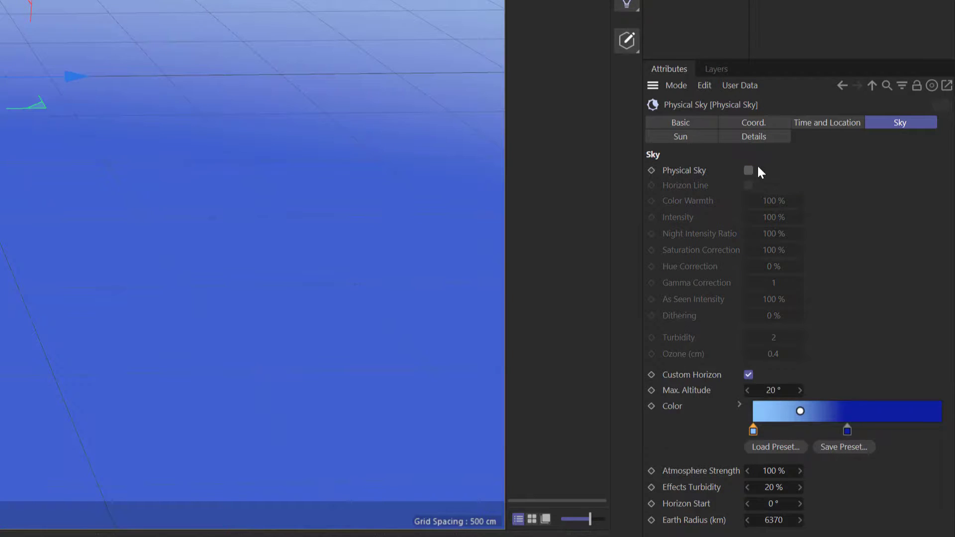
- Reverse the sky's horizon gradient from dark blue to light blue, and render the view with the squid against it
left_click_drag(754, 434, 948, 440)
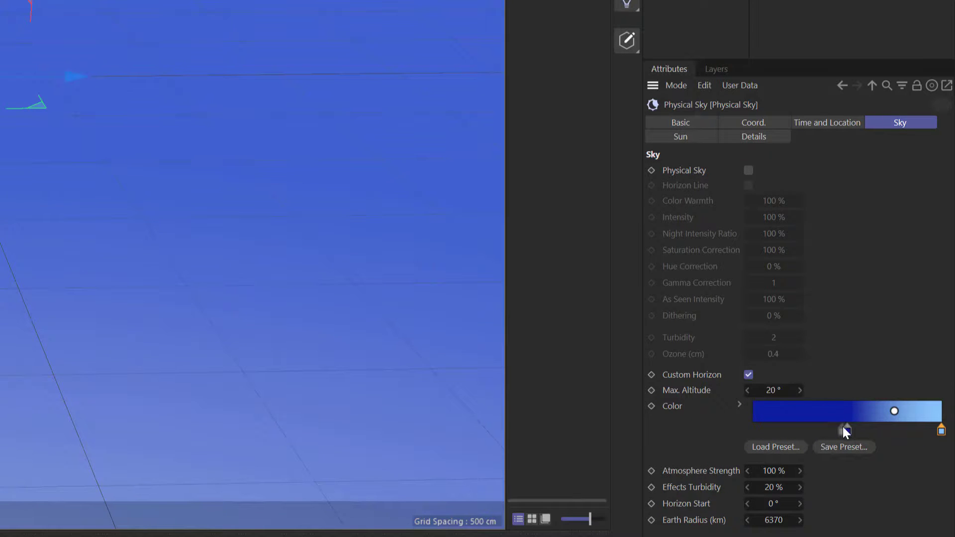
left_click_drag(845, 431, 838, 432)
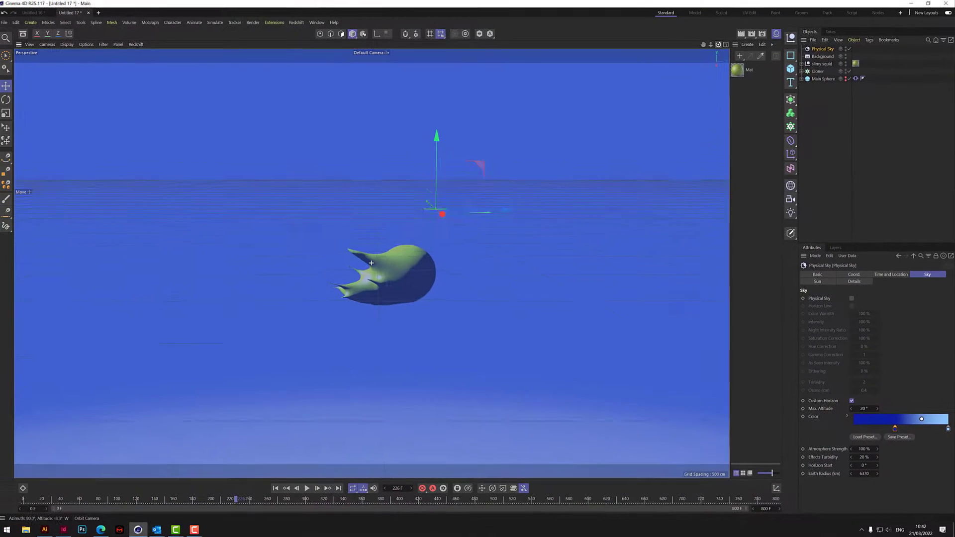
left_click_drag(719, 45, 725, 57)
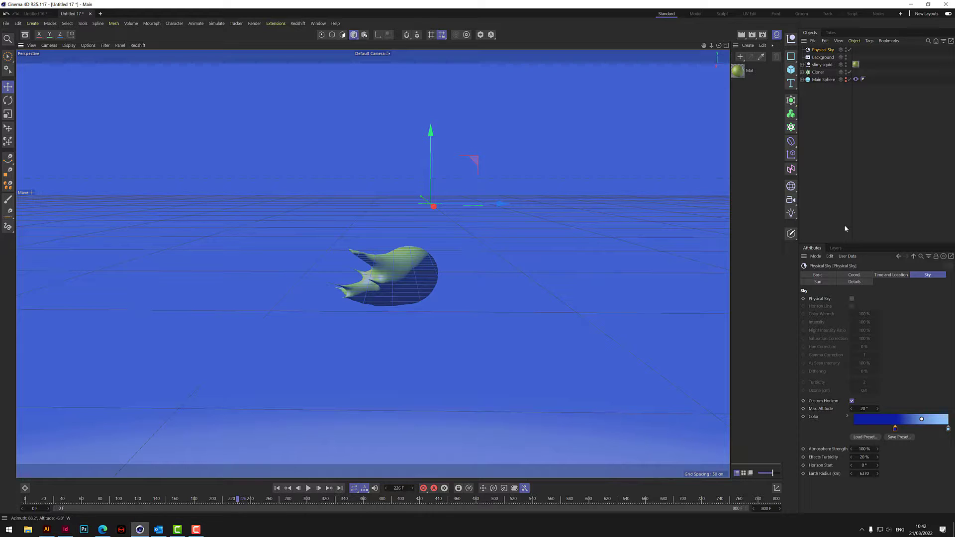
left_click(746, 36)
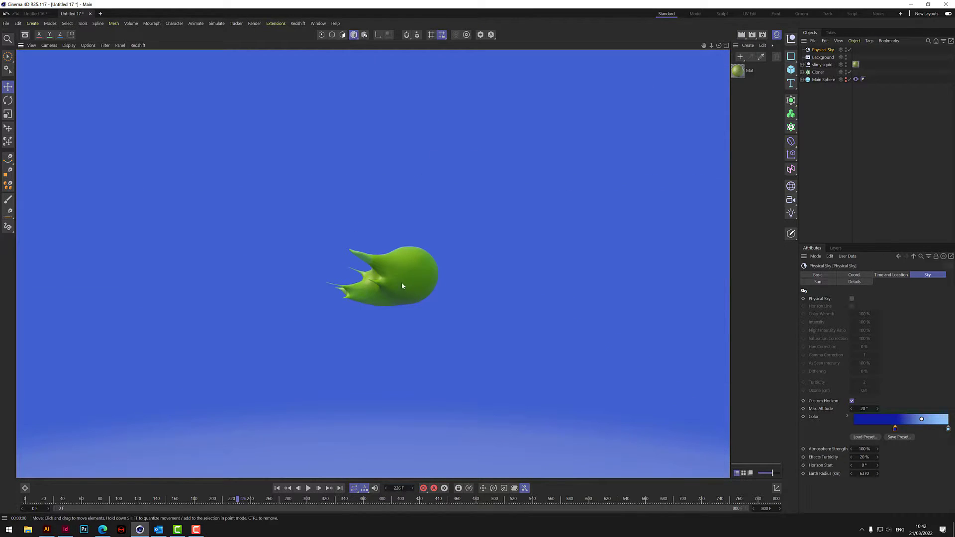
- Raise the green squid material's transparency brightness to 89 % and render the view
left_click(739, 73)
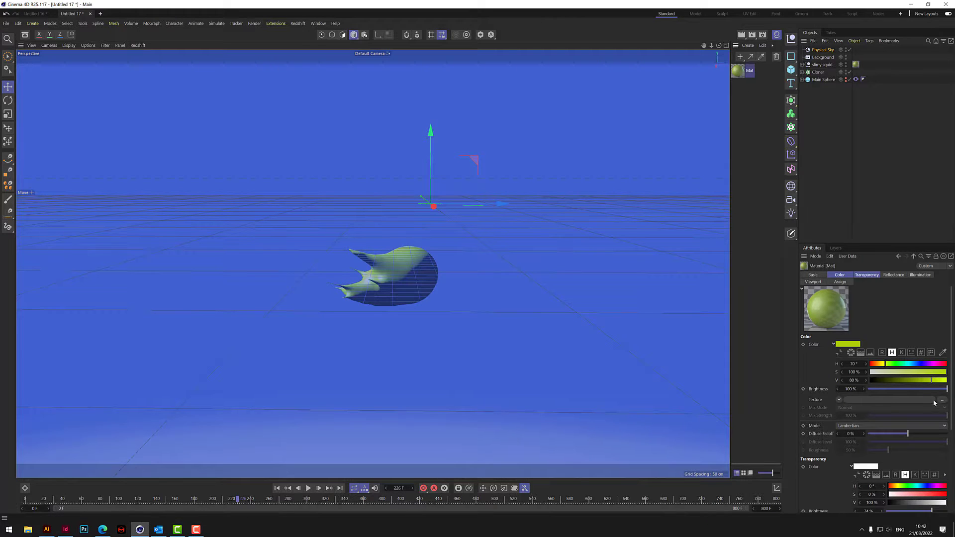
left_click(865, 275)
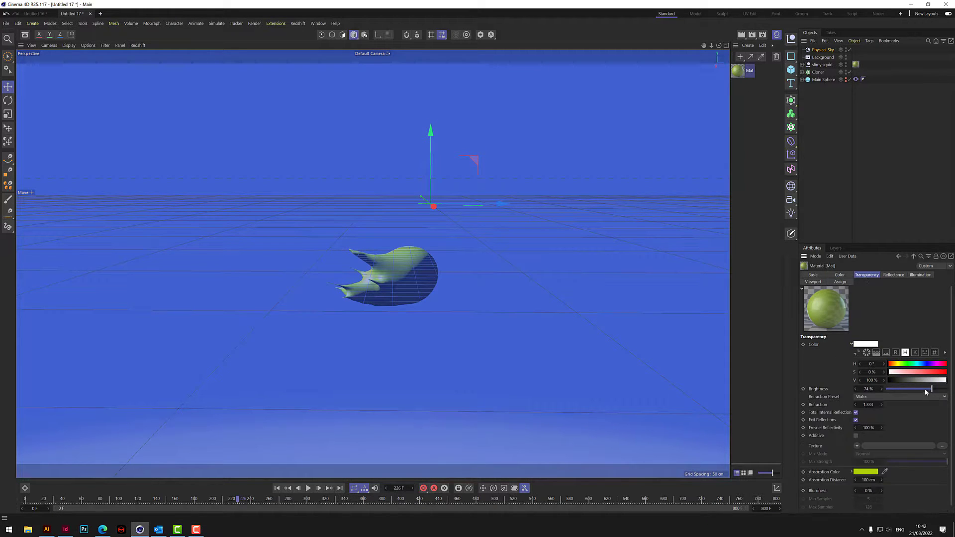
left_click_drag(926, 391, 943, 393)
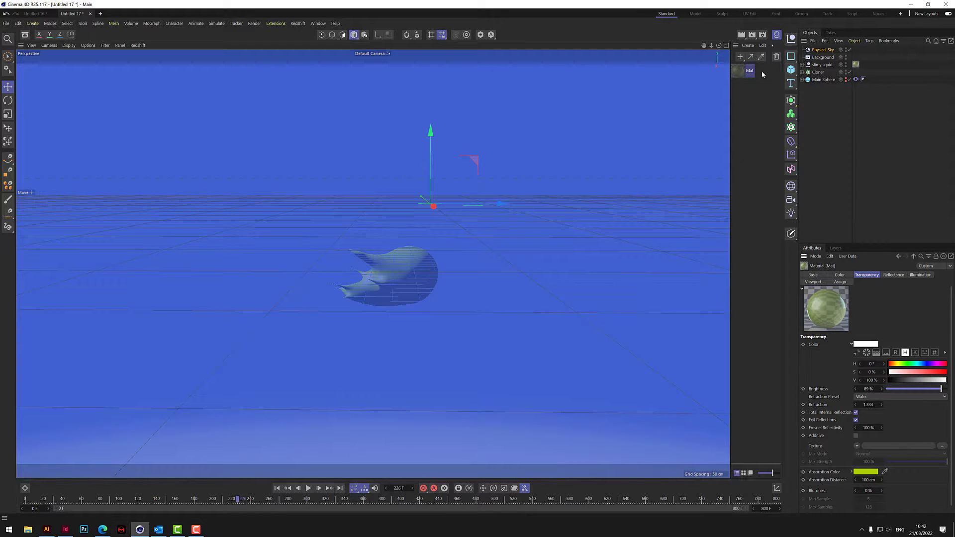
left_click(741, 34)
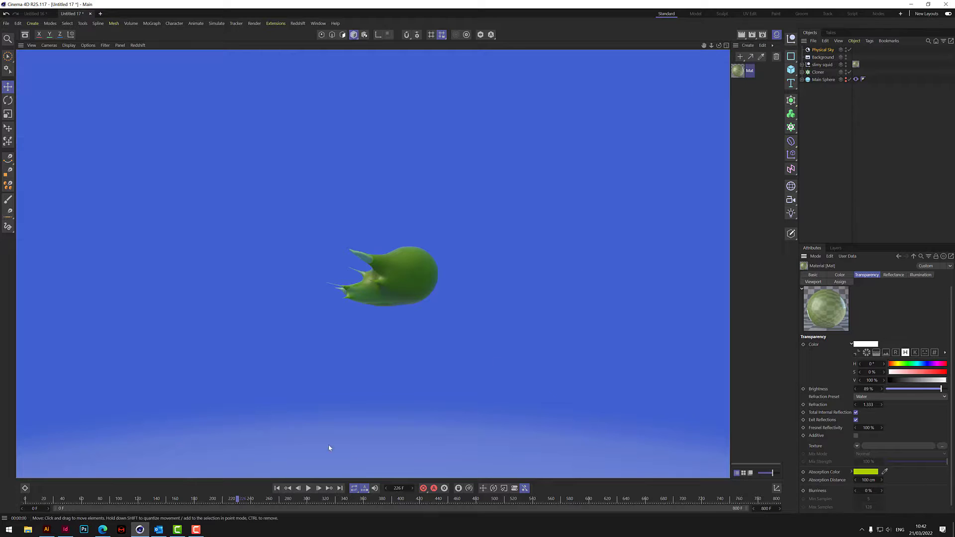
- Play the animation to about frame 237, stop it, and render the view at that frame
left_click(309, 488)
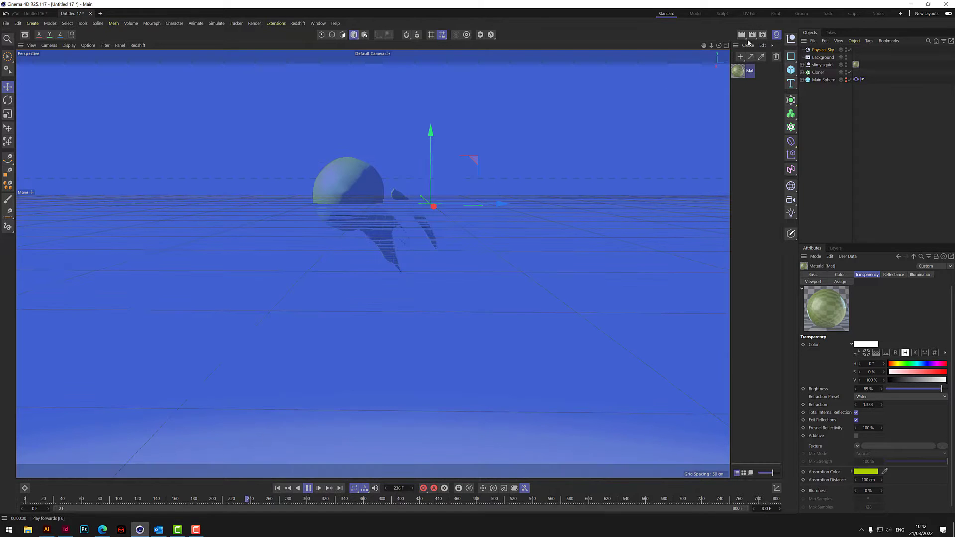
key("F8")
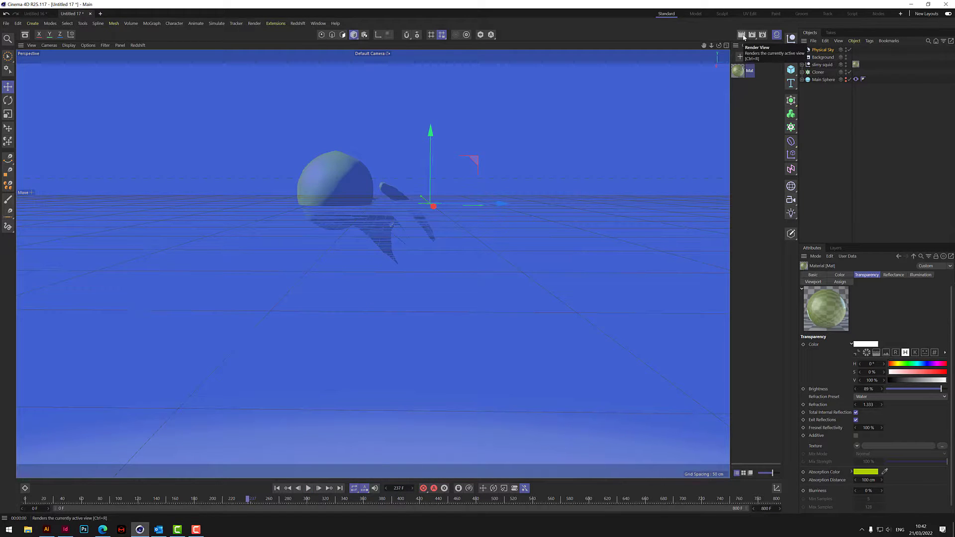
left_click(742, 35)
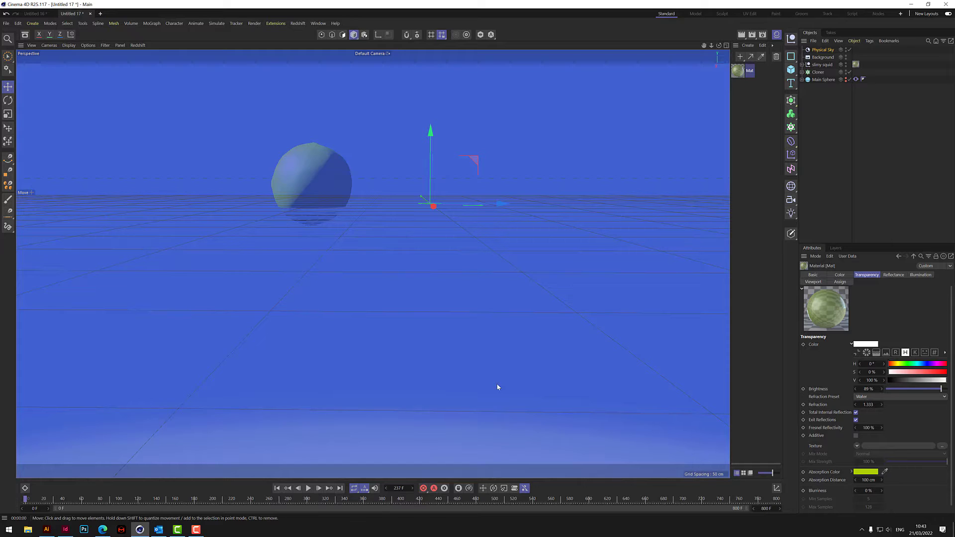
- Set the Hull Value of the Metaball inside the slimy squid group to 410 % and render the view
left_click(802, 72)
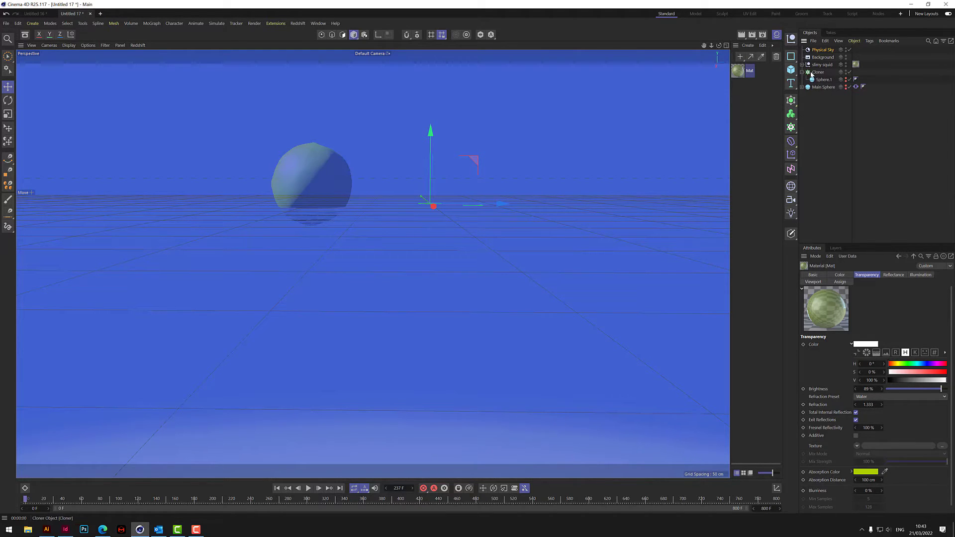
left_click(802, 65)
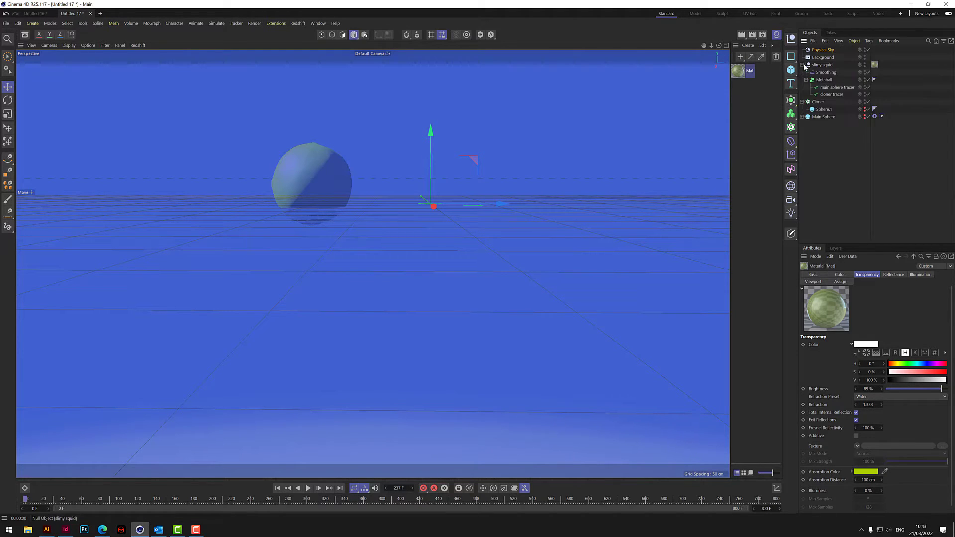
left_click(824, 80)
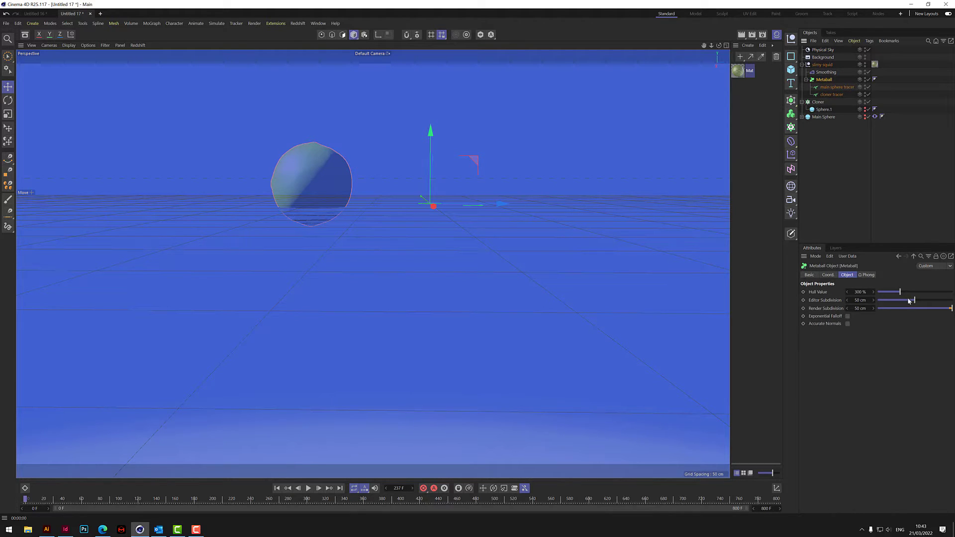
left_click_drag(895, 294, 894, 293)
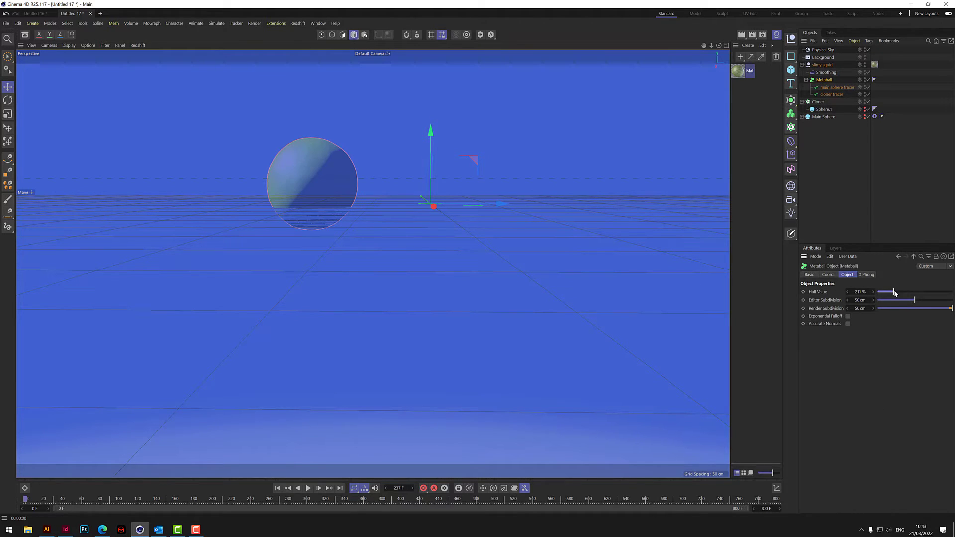
left_click(919, 293)
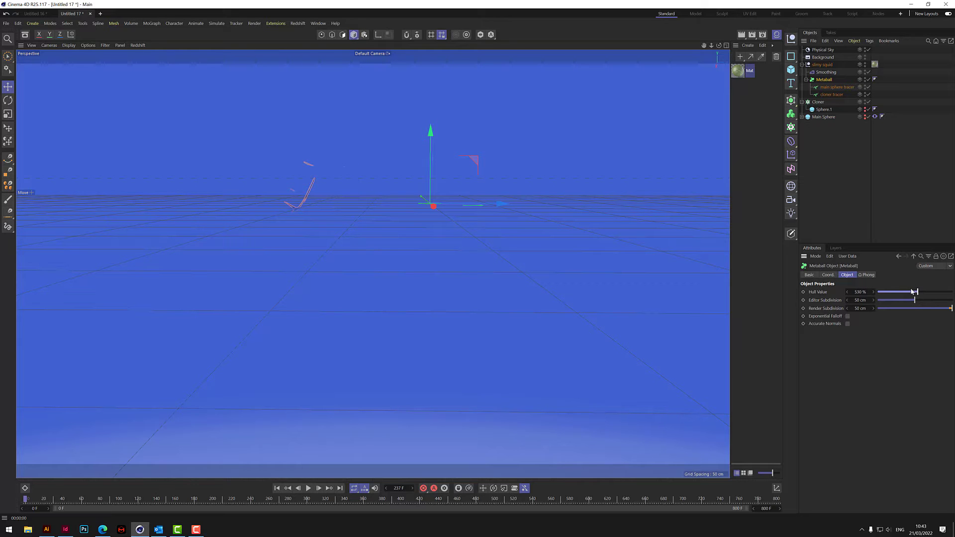
left_click_drag(913, 292, 908, 292)
scroll(304, 187, "up", 2)
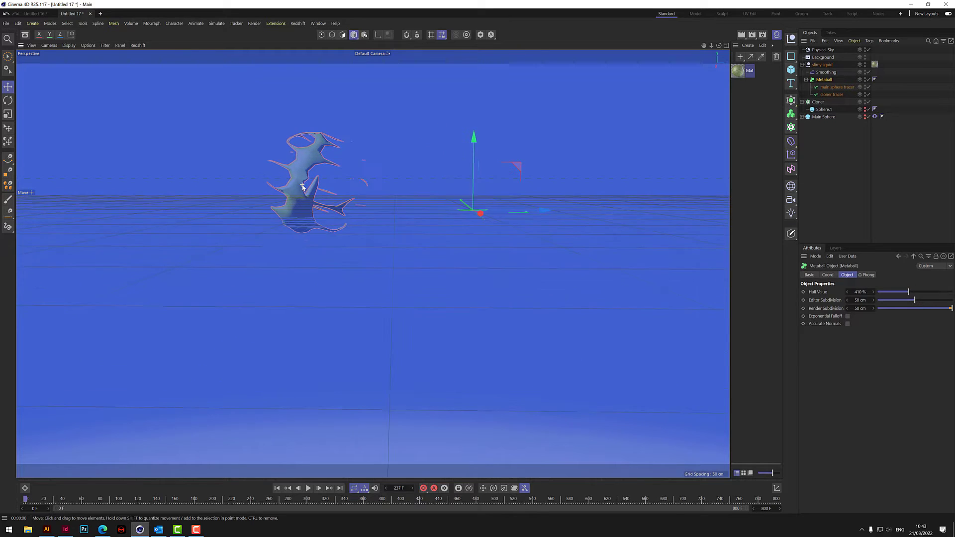
scroll(303, 187, "up", 1)
left_click(742, 35)
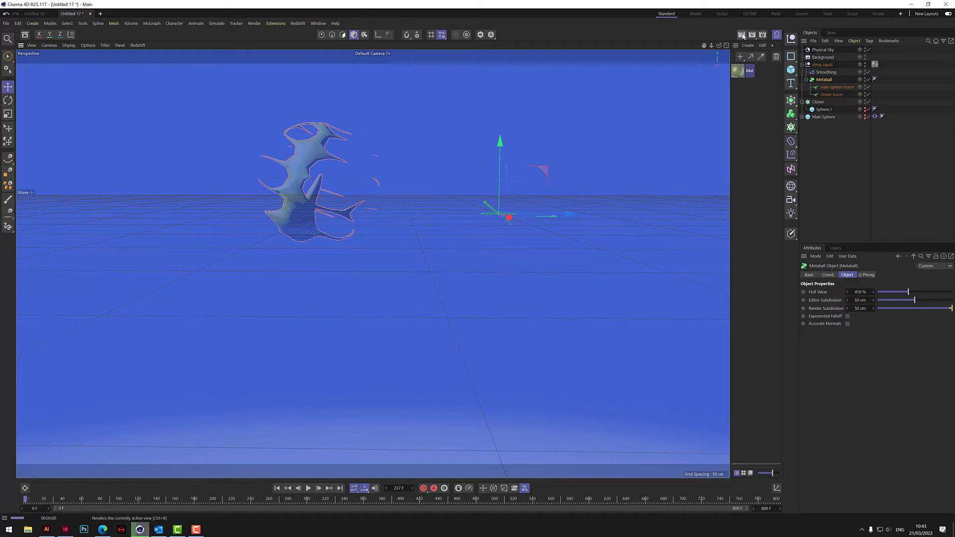